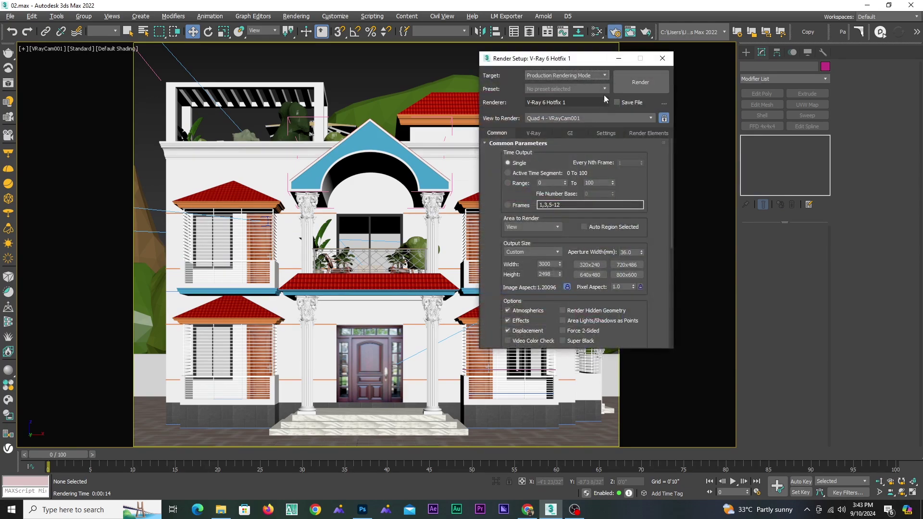
Step: Reassign the renderer by switching to Scanline Renderer and back to V-Ray 6 Hotfix 1
{"action": "left_click", "coordinate": [604, 102]}
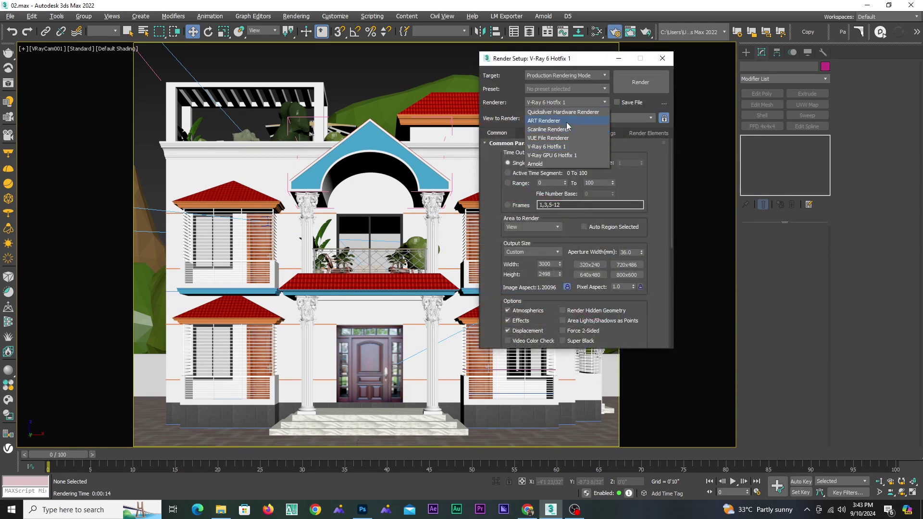
{"action": "left_click", "coordinate": [548, 130]}
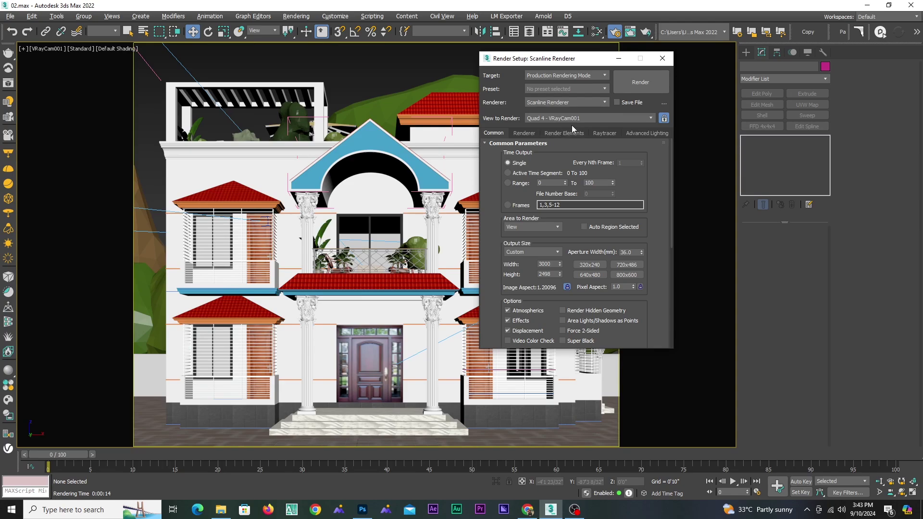
{"action": "left_click", "coordinate": [596, 103]}
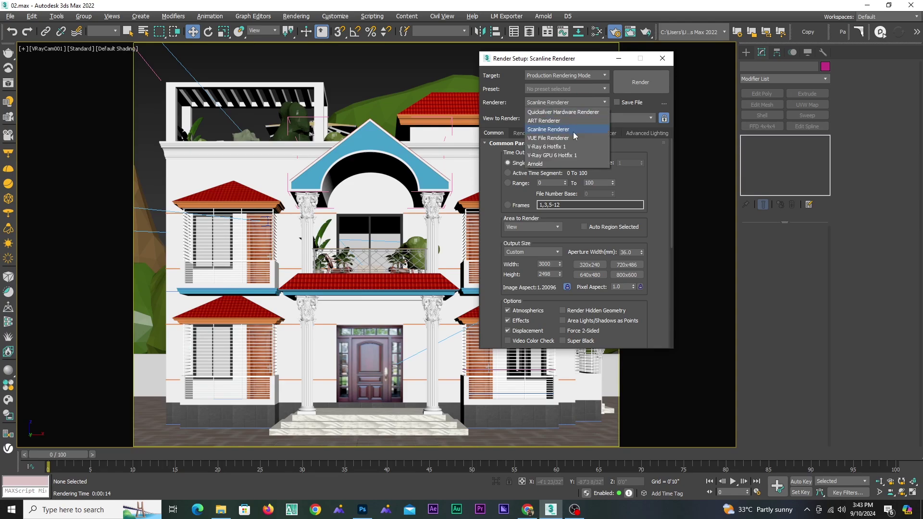
{"action": "left_click", "coordinate": [558, 146]}
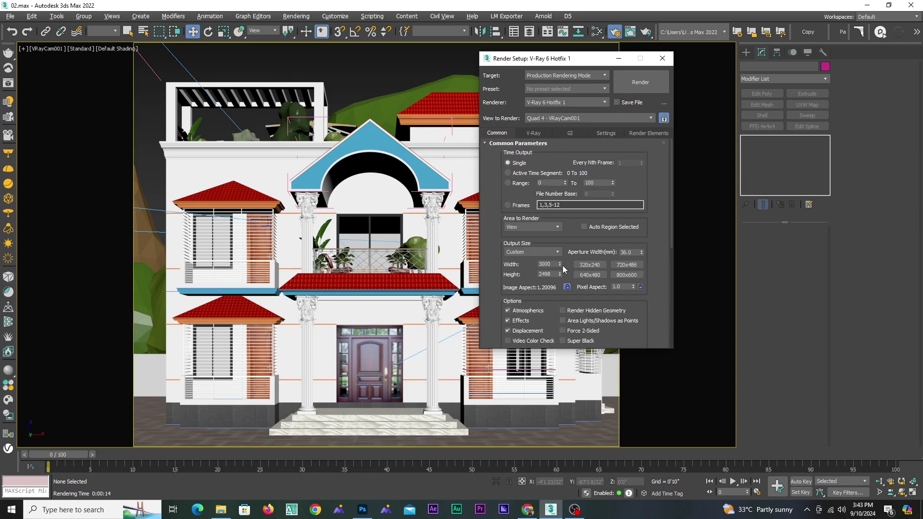
Step: Set the V-Ray image sampler type to Bucket with max subdivs of 12
{"action": "left_click", "coordinate": [531, 134]}
{"action": "left_click", "coordinate": [551, 210]}
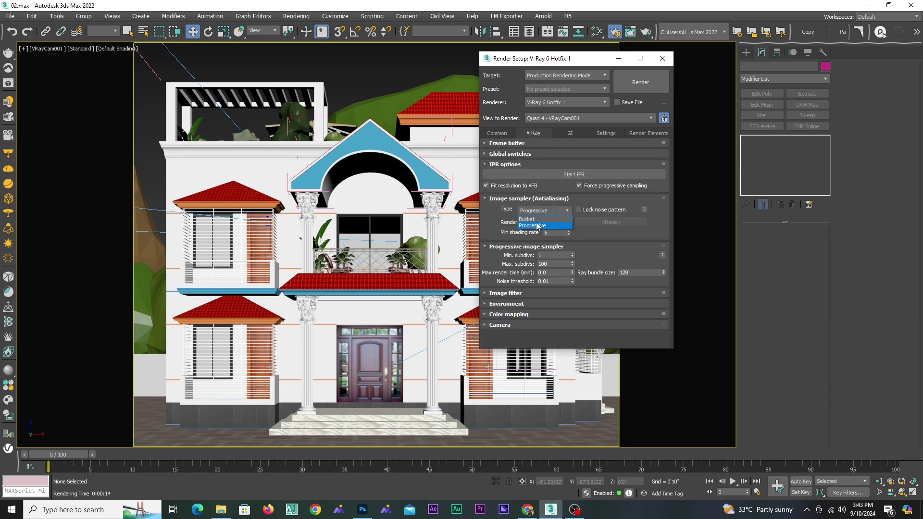
{"action": "left_click", "coordinate": [535, 222]}
{"action": "double_click", "coordinate": [553, 263]}
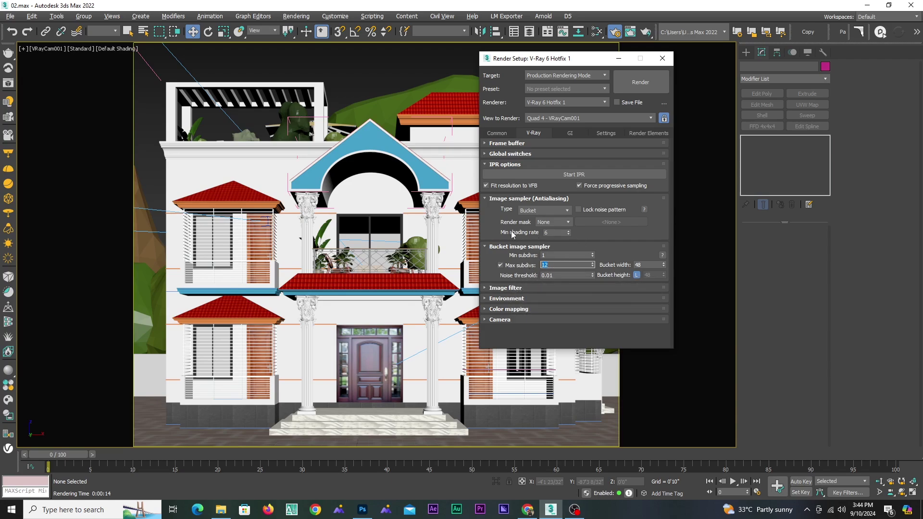
Step: Review the V-Ray image filter, environment and color mapping settings
{"action": "left_click", "coordinate": [494, 292]}
{"action": "left_click", "coordinate": [493, 292]}
{"action": "left_click", "coordinate": [494, 298]}
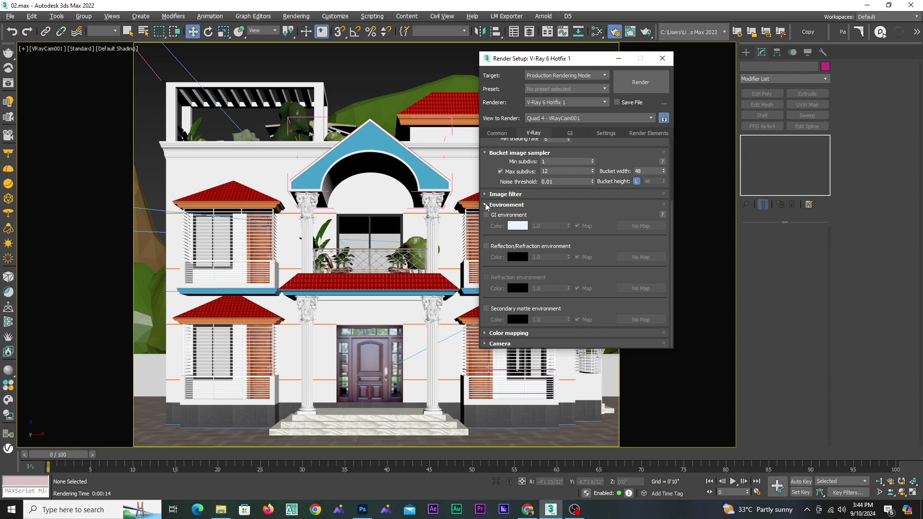
{"action": "left_click", "coordinate": [487, 205]}
{"action": "left_click", "coordinate": [493, 309]}
{"action": "left_click", "coordinate": [493, 309]}
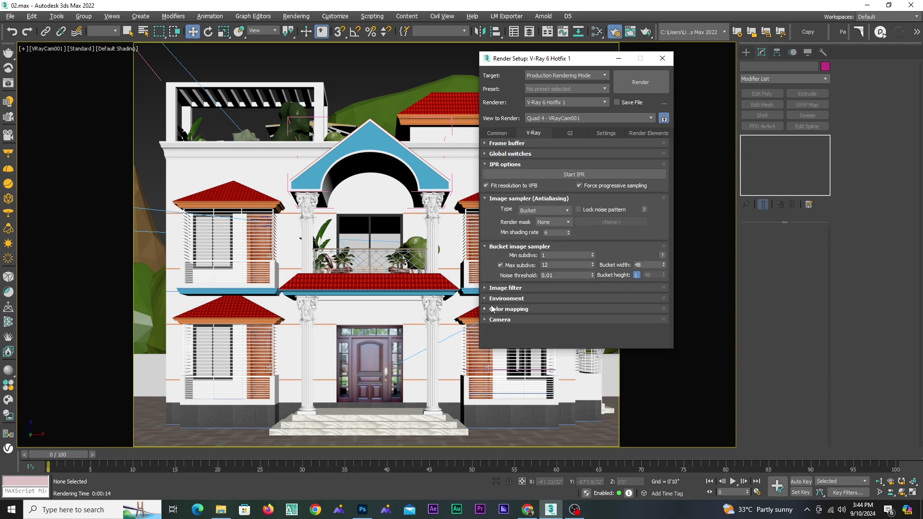
Step: Set the primary GI engine to Irradiance map and choose its Medium preset
{"action": "left_click", "coordinate": [567, 134]}
{"action": "left_click", "coordinate": [569, 165]}
{"action": "left_click", "coordinate": [566, 172]}
{"action": "left_click", "coordinate": [495, 192]}
{"action": "left_click", "coordinate": [560, 204]}
{"action": "left_click", "coordinate": [557, 231]}
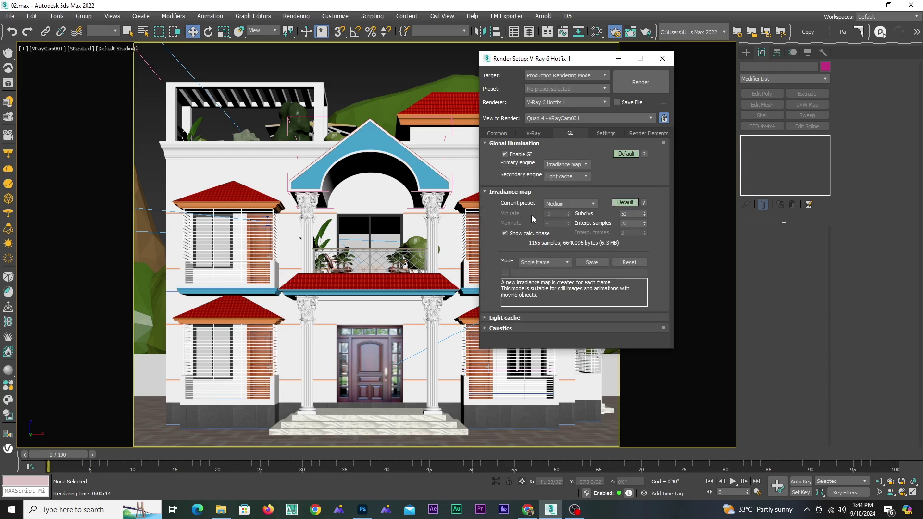
Step: Review the light cache and irradiance map parameters of the global illumination setup
{"action": "left_click", "coordinate": [496, 192]}
{"action": "left_click", "coordinate": [497, 203]}
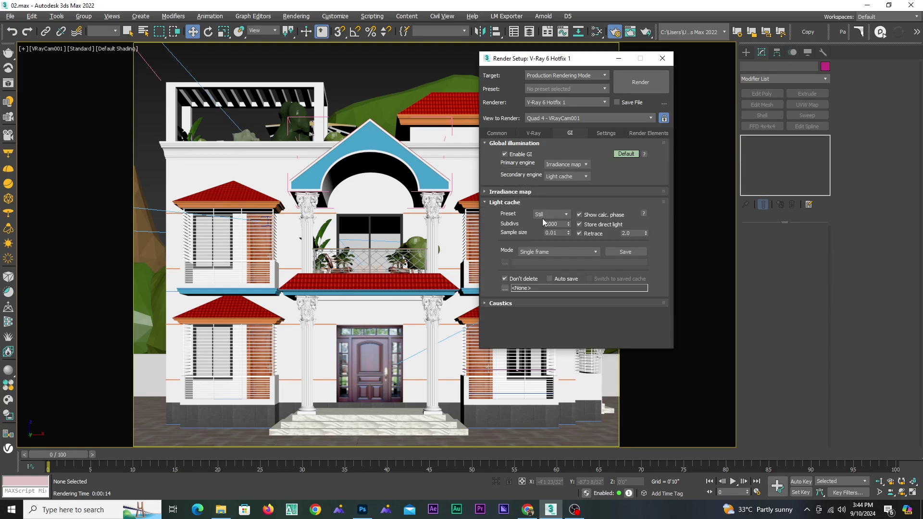
{"action": "left_click", "coordinate": [487, 205]}
{"action": "left_click", "coordinate": [494, 203]}
{"action": "left_click", "coordinate": [510, 203]}
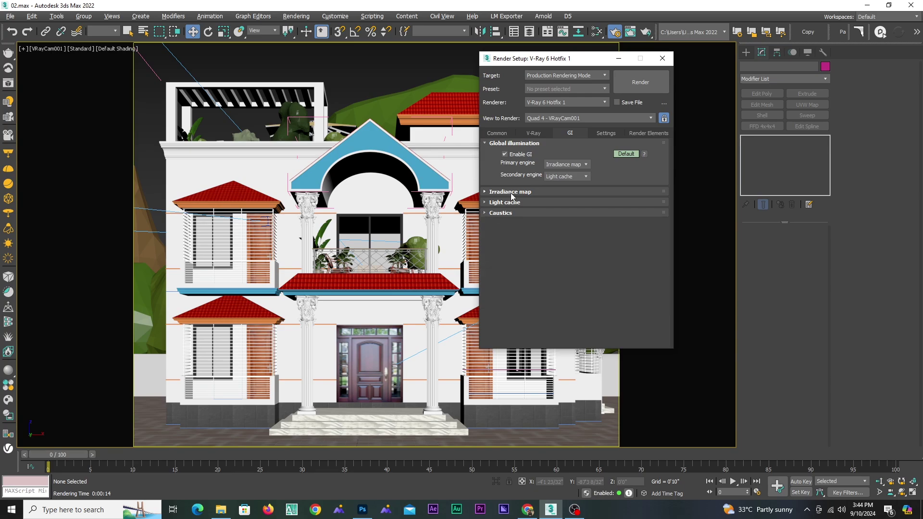
{"action": "left_click", "coordinate": [511, 192]}
{"action": "left_click", "coordinate": [511, 192]}
{"action": "left_click", "coordinate": [491, 144]}
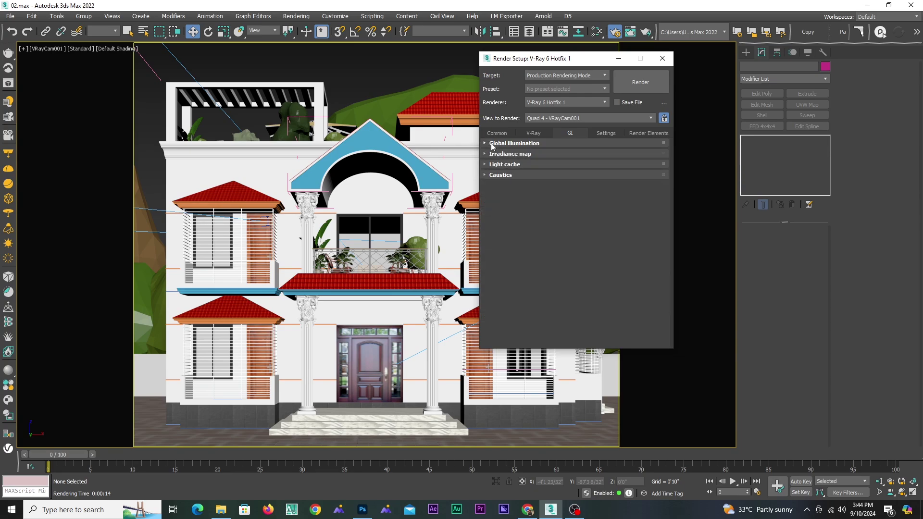
Step: Switch the global illumination settings to Advanced mode and turn on ambient occlusion
{"action": "left_click", "coordinate": [492, 143]}
{"action": "left_click", "coordinate": [625, 155]}
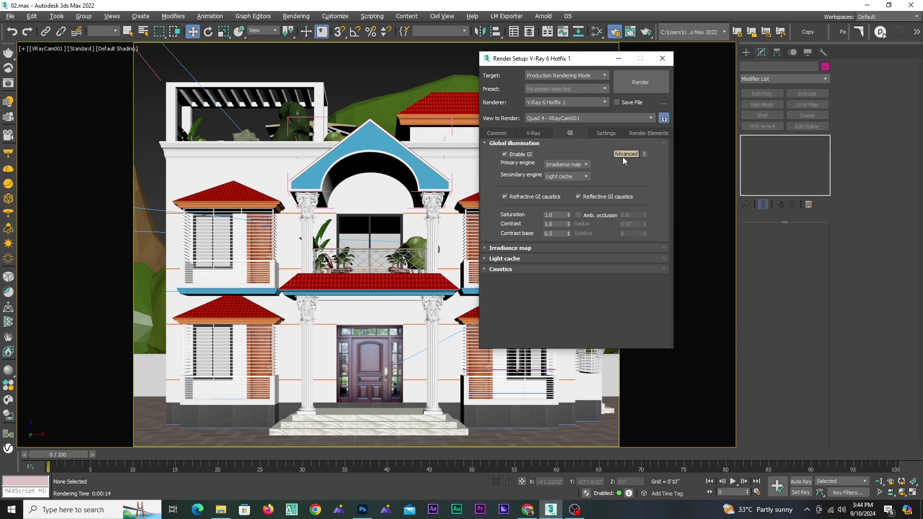
{"action": "left_click", "coordinate": [585, 217]}
{"action": "left_click", "coordinate": [487, 144]}
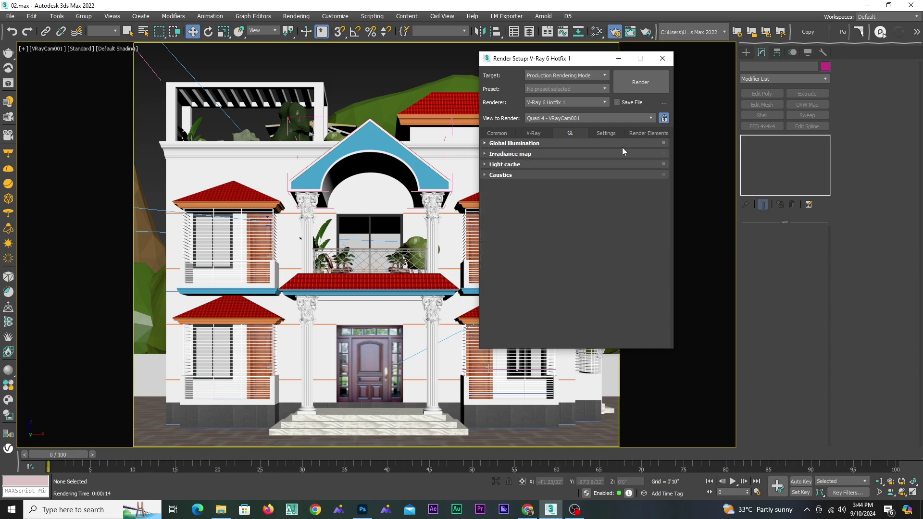
Step: Review V-Ray's system settings and tiled textures options
{"action": "left_click", "coordinate": [605, 142]}
{"action": "left_click", "coordinate": [605, 134]}
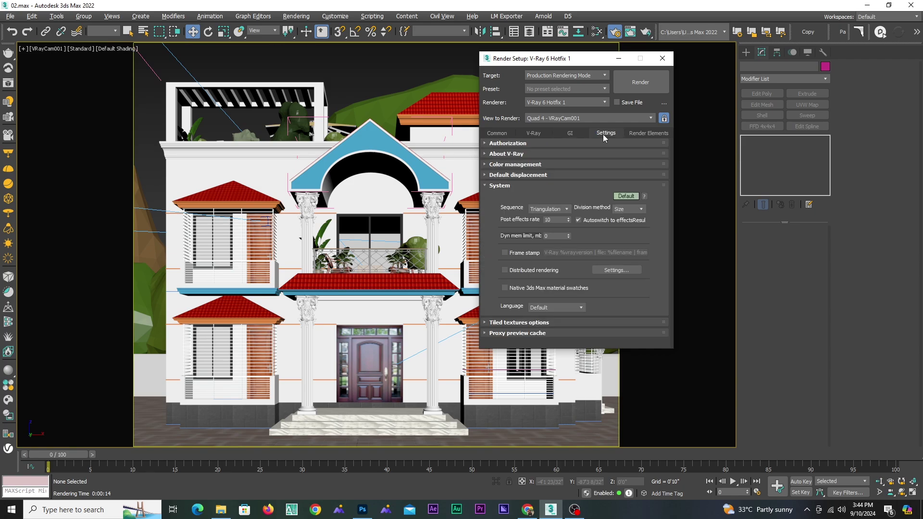
{"action": "left_click", "coordinate": [488, 188]}
{"action": "left_click", "coordinate": [500, 196]}
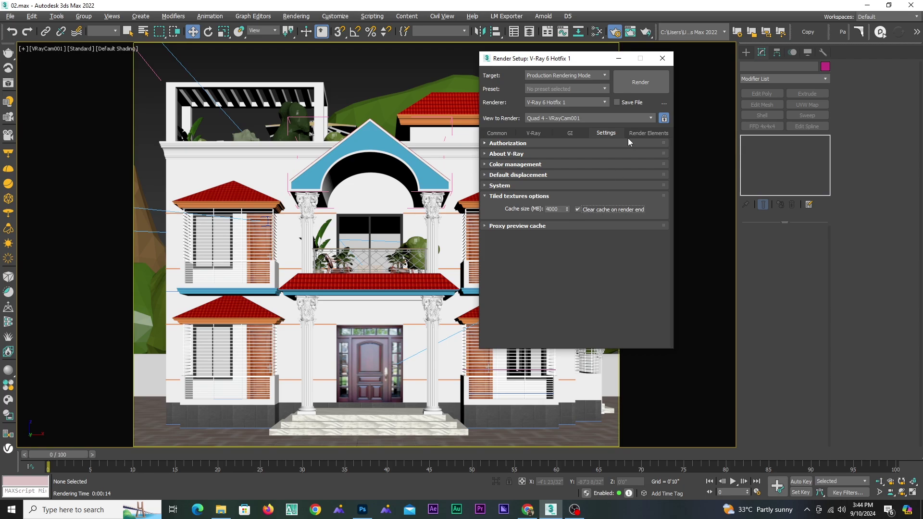
Step: Add a VRayDenoiser render element to the list
{"action": "left_click", "coordinate": [647, 133]}
{"action": "left_click", "coordinate": [522, 188]}
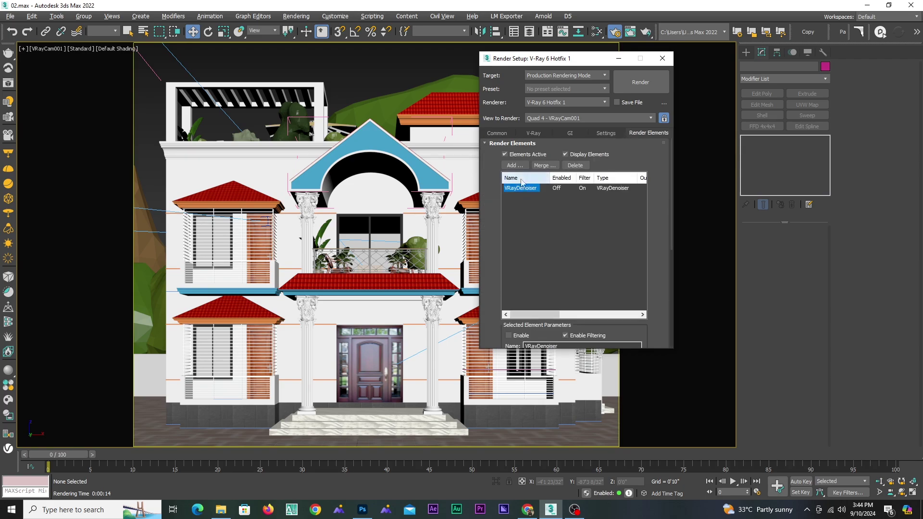
{"action": "left_click", "coordinate": [514, 165]}
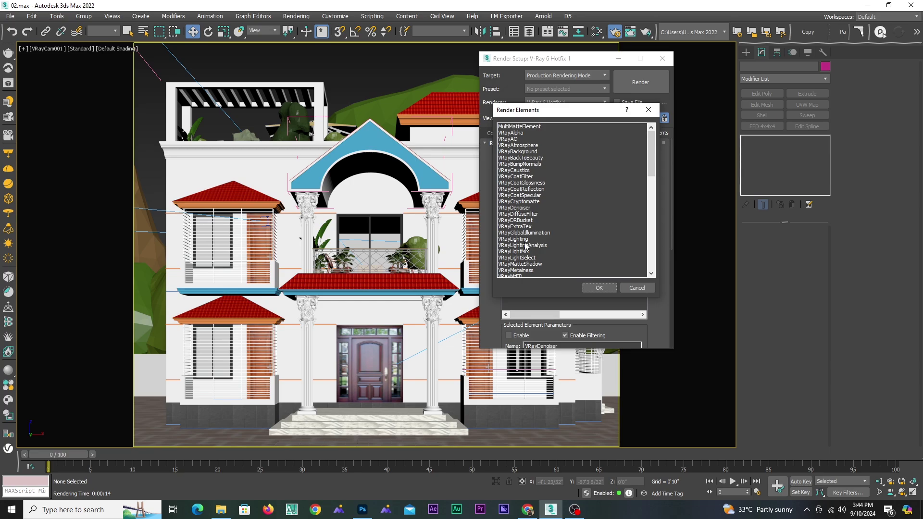
{"action": "left_click", "coordinate": [526, 208]}
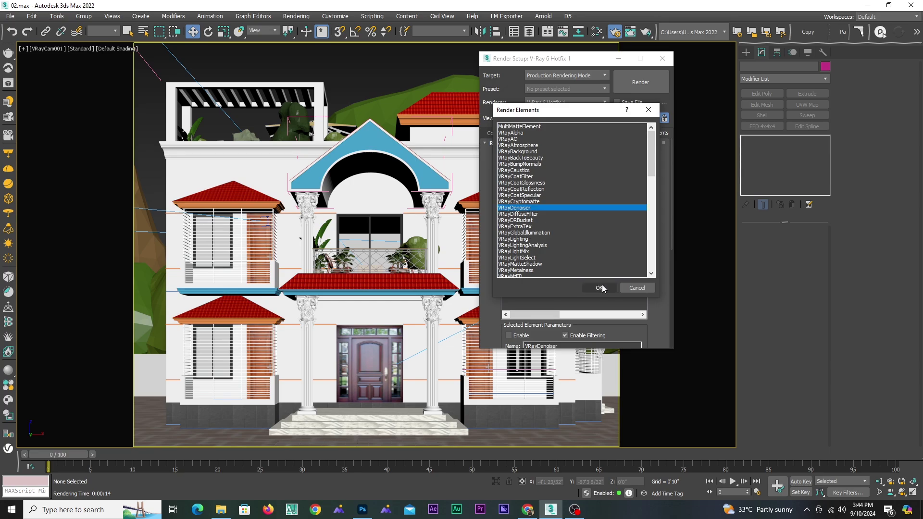
{"action": "left_click", "coordinate": [599, 287]}
{"action": "left_click", "coordinate": [524, 188]}
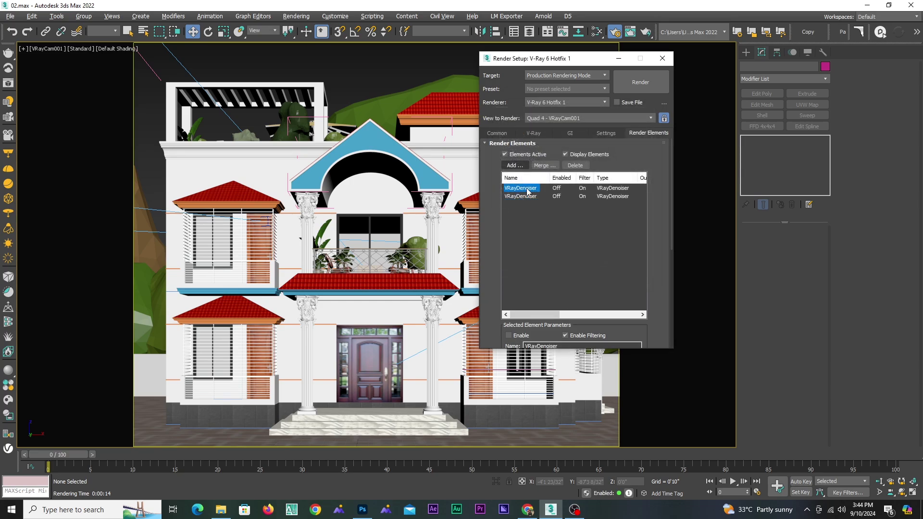
Step: Delete the duplicate VRayDenoiser render element
{"action": "left_click", "coordinate": [514, 165]}
{"action": "left_click", "coordinate": [621, 286]}
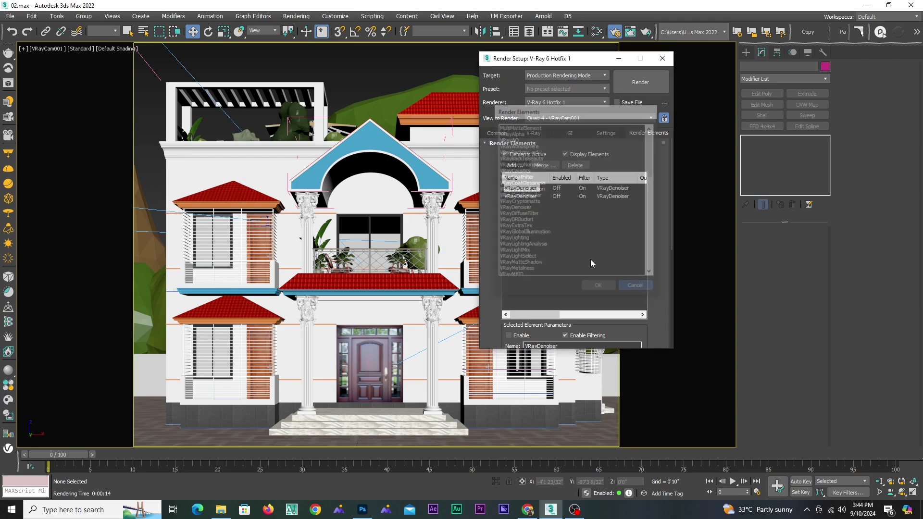
{"action": "left_click", "coordinate": [530, 195]}
{"action": "left_click", "coordinate": [575, 165]}
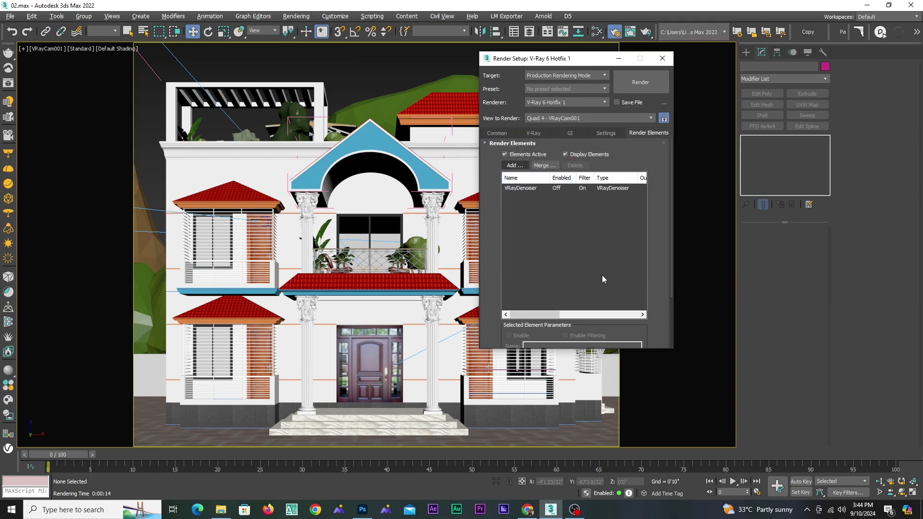
Step: Close the render setup, render the VRayCam001 view and fit the whole image in the maximized frame buffer
{"action": "left_click", "coordinate": [662, 59]}
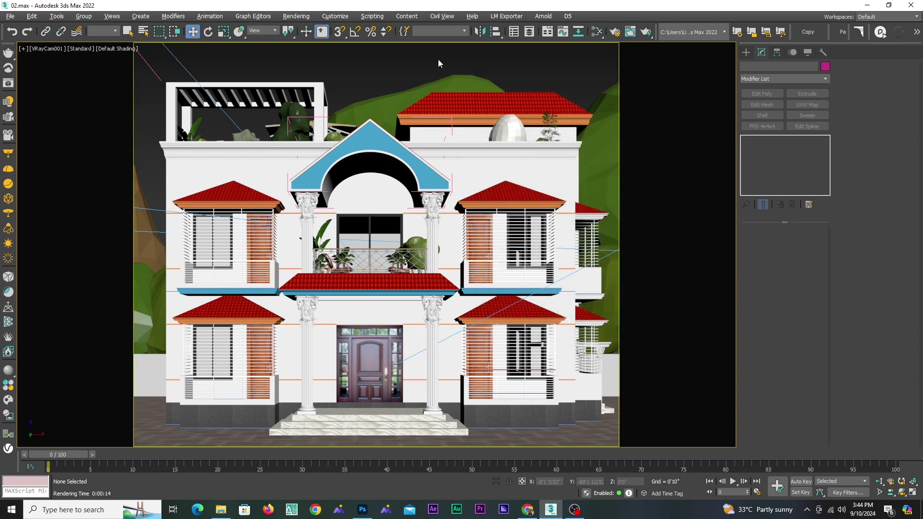
{"action": "left_click", "coordinate": [646, 32]}
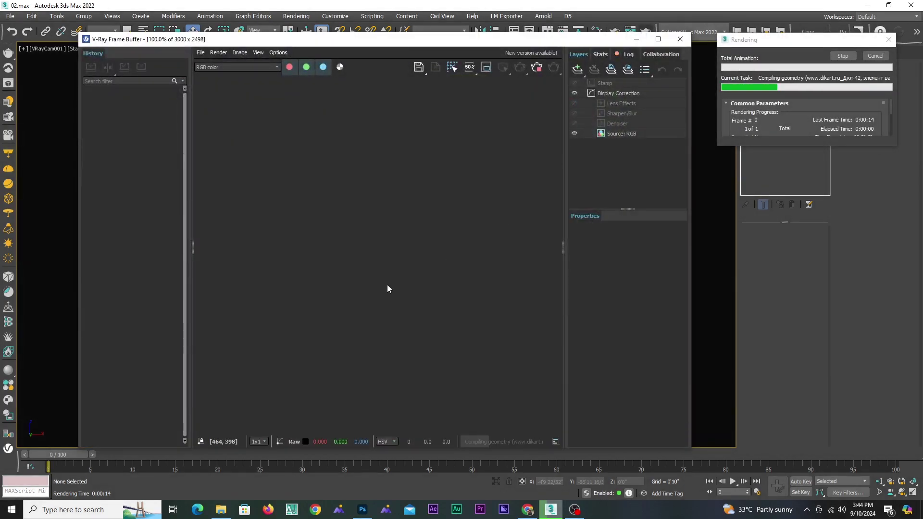
{"action": "left_click", "coordinate": [658, 39]}
{"action": "scroll", "coordinate": [515, 242], "scroll_direction": "down", "scroll_amount": 5}
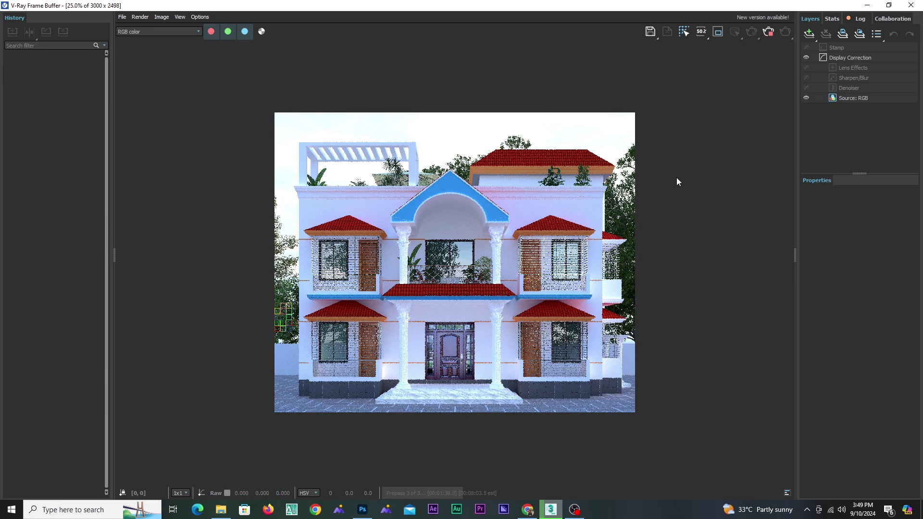
Step: Restore the frame buffer to a floating window and reposition it over the viewport
{"action": "left_click", "coordinate": [889, 5]}
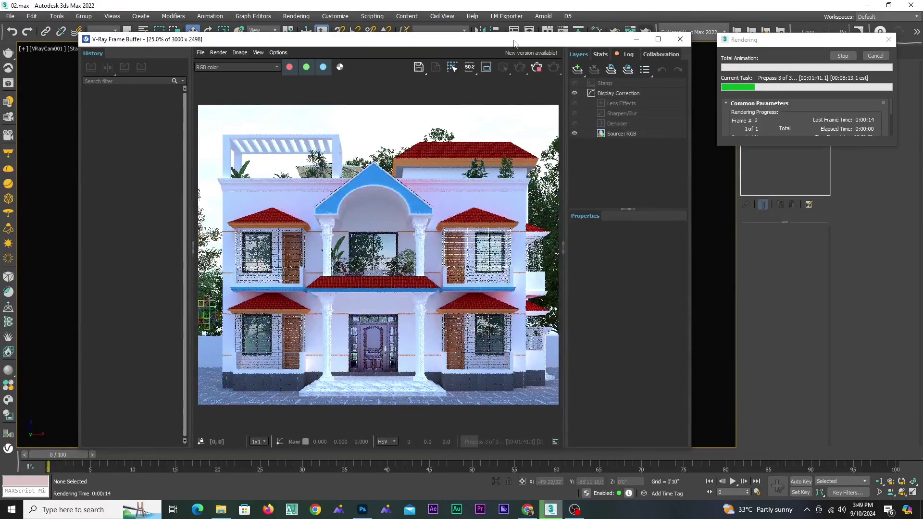
{"action": "left_click_drag", "start_coordinate": [516, 42], "coordinate": [496, 35]}
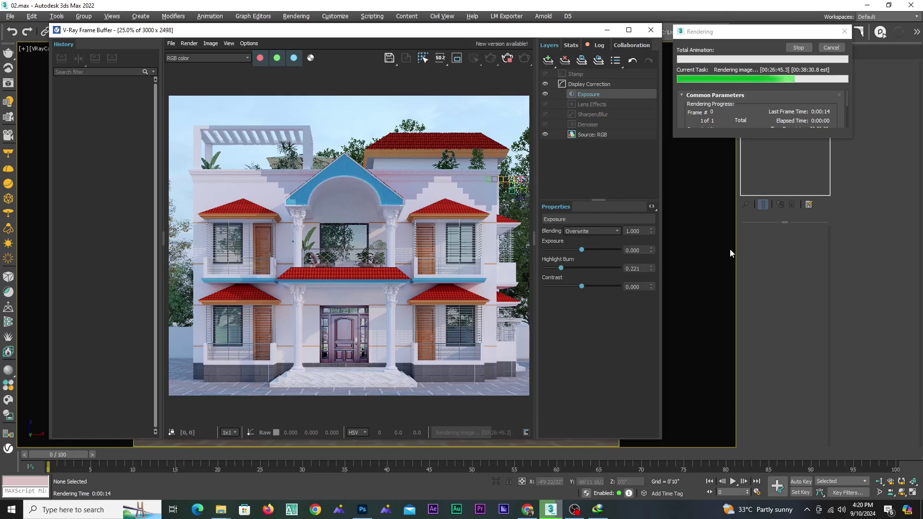
{"action": "left_click", "coordinate": [646, 217]}
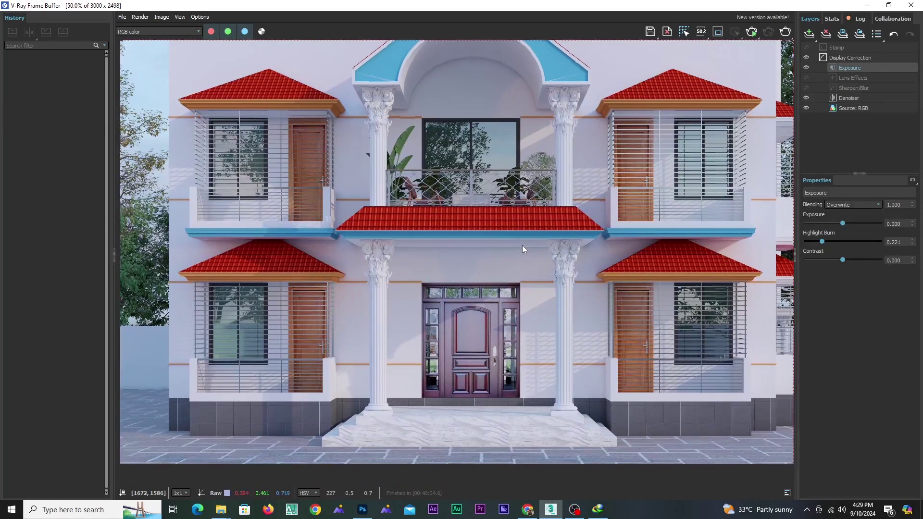
Step: Save the finished render as PNG file W in the Bagerhat folder, using RGB 48 bit with alpha channel, and close the frame buffer
{"action": "scroll", "coordinate": [518, 267], "scroll_direction": "down", "scroll_amount": 1}
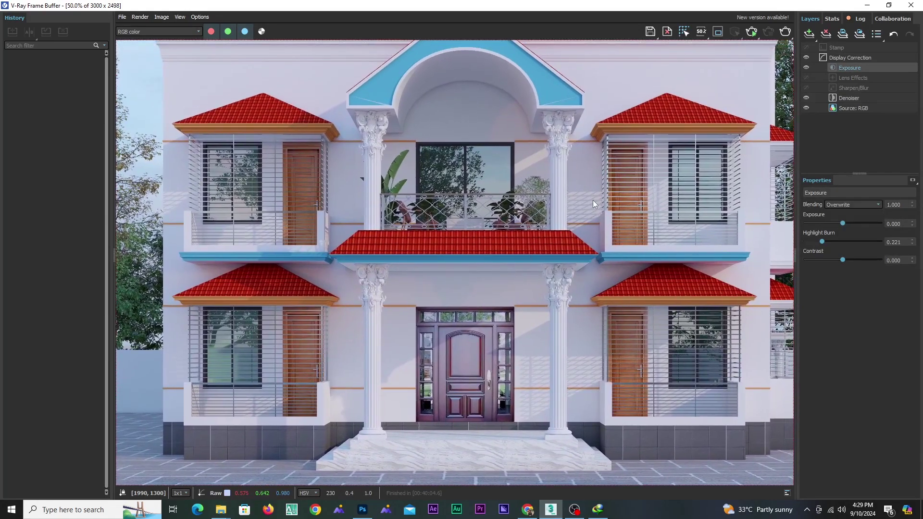
{"action": "scroll", "coordinate": [592, 200], "scroll_direction": "down", "scroll_amount": 3}
{"action": "scroll", "coordinate": [590, 204], "scroll_direction": "up", "scroll_amount": 1}
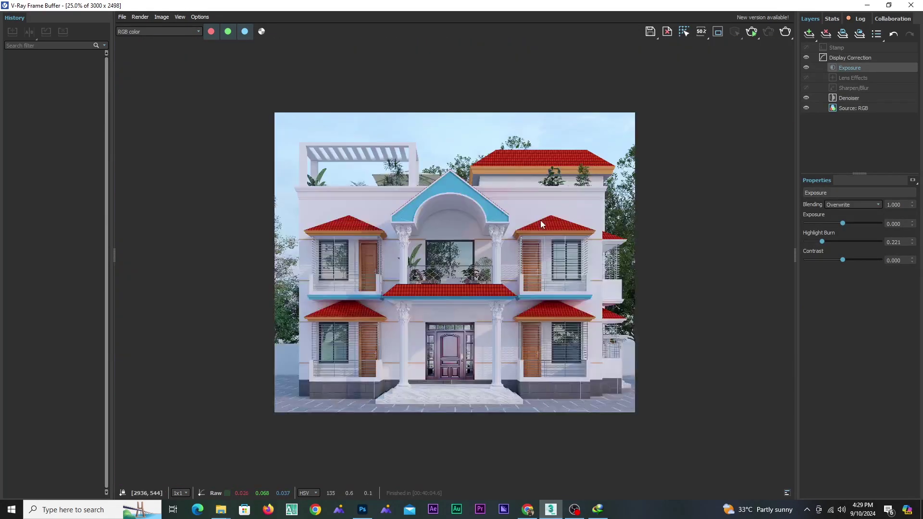
{"action": "left_click", "coordinate": [649, 32]}
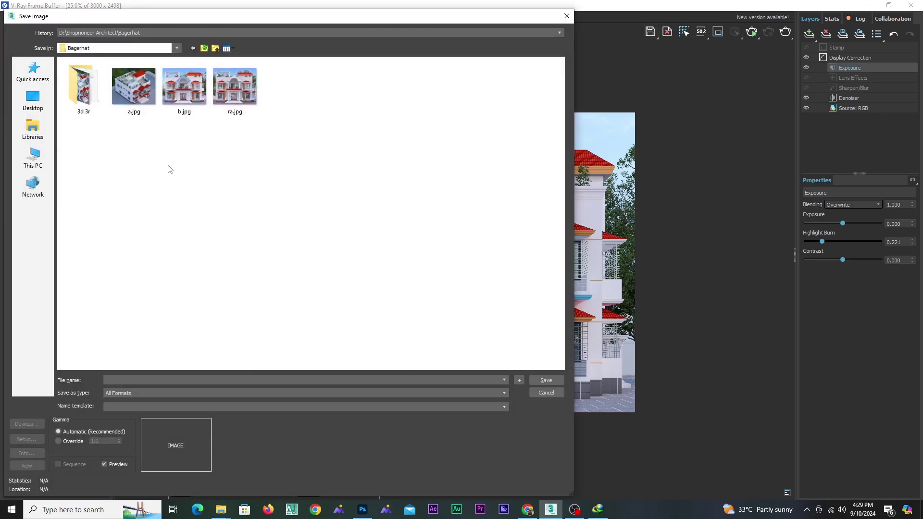
{"action": "left_click", "coordinate": [144, 379]}
{"action": "type", "text": "W"}
{"action": "left_click", "coordinate": [144, 392]}
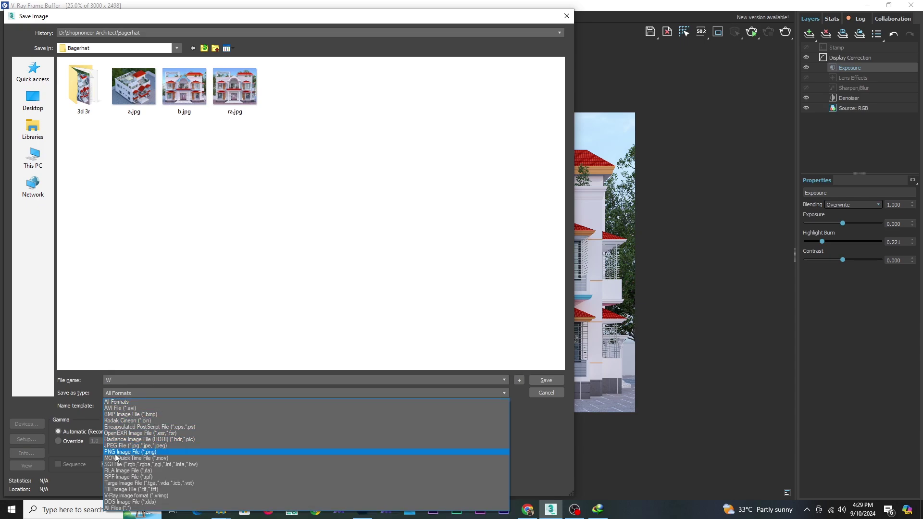
{"action": "left_click", "coordinate": [130, 452]}
{"action": "left_click", "coordinate": [553, 382]}
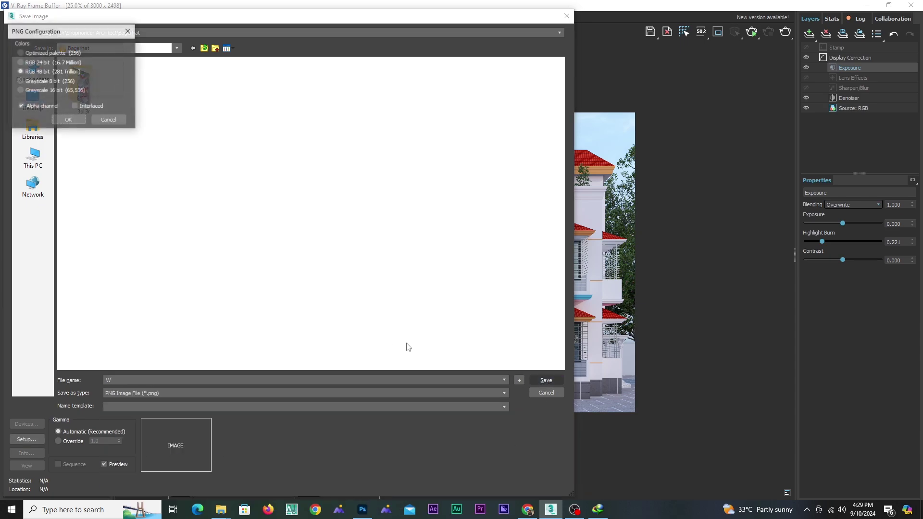
{"action": "left_click", "coordinate": [70, 119]}
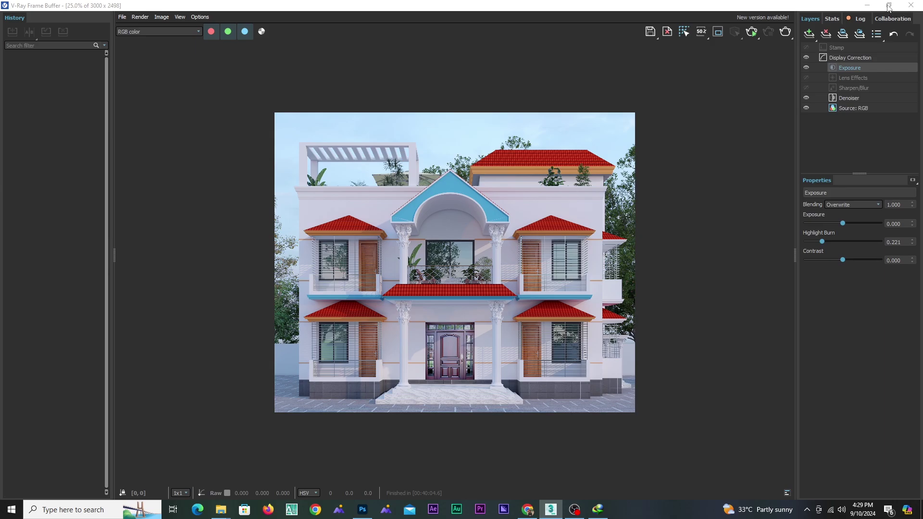
{"action": "left_click", "coordinate": [910, 5]}
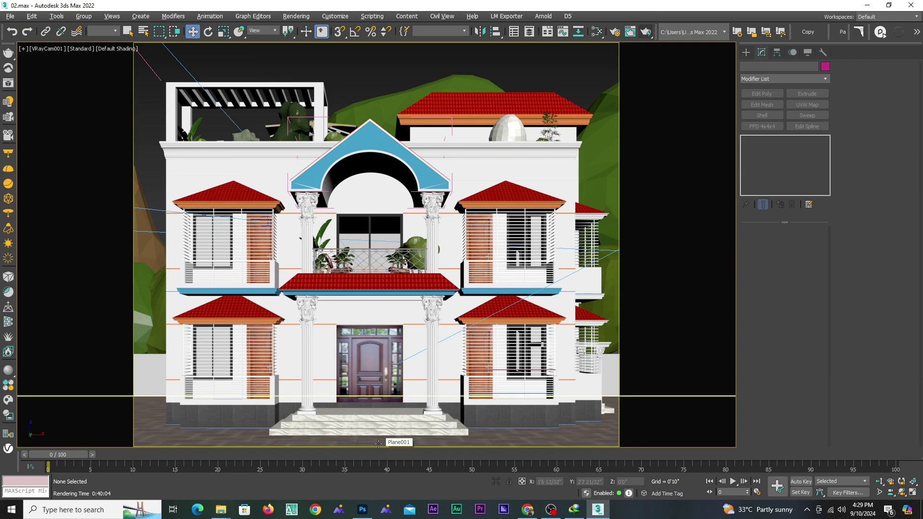
Step: Switch to Photoshop and close the open a.jpg image
{"action": "left_click", "coordinate": [364, 512]}
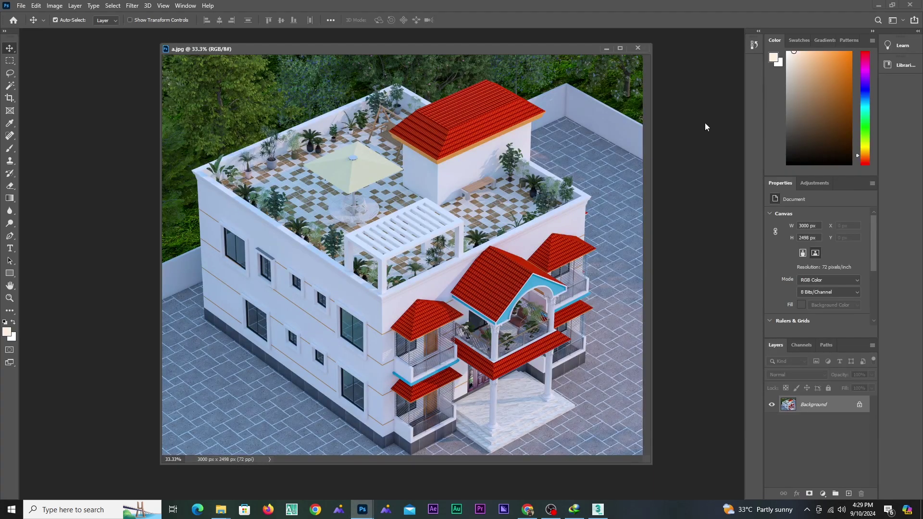
{"action": "left_click_drag", "start_coordinate": [590, 46], "coordinate": [621, 57]}
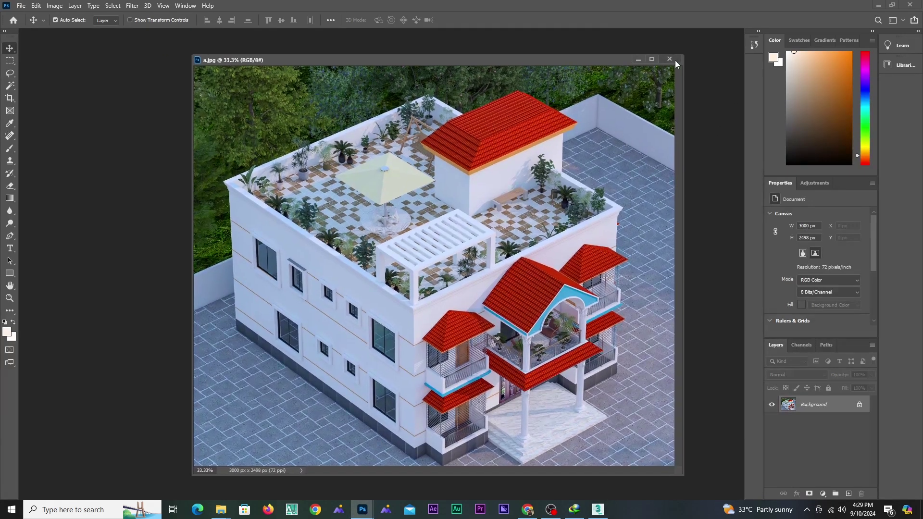
{"action": "left_click", "coordinate": [672, 59]}
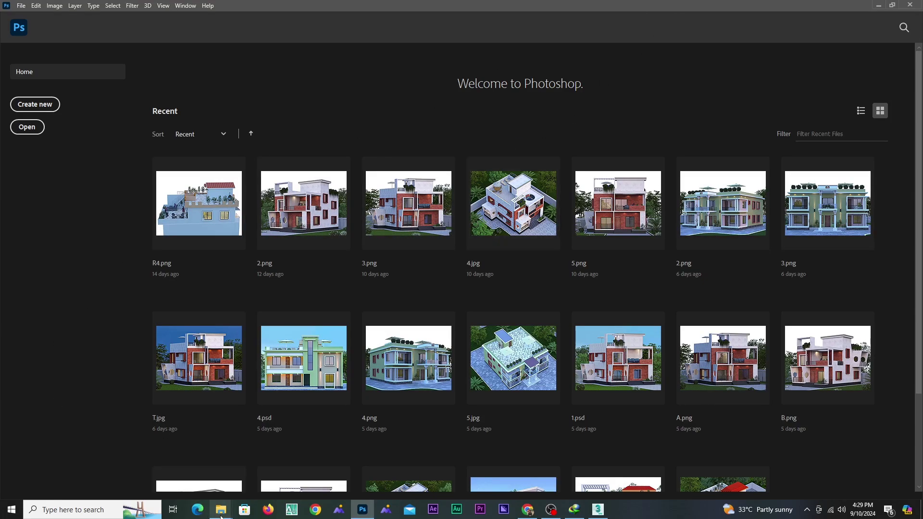
Step: Open the render W.png from the Bagerhat folder in Photoshop as a floating document
{"action": "mouse_move", "coordinate": [221, 510]}
{"action": "left_click", "coordinate": [190, 478]}
{"action": "right_click", "coordinate": [299, 222]}
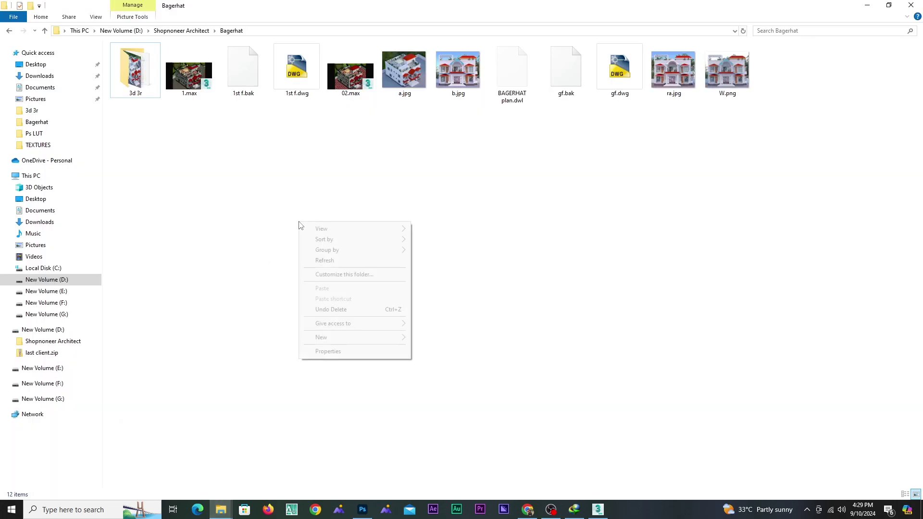
{"action": "left_click", "coordinate": [356, 260]}
{"action": "left_click_drag", "start_coordinate": [727, 72], "coordinate": [67, 313]}
{"action": "left_click_drag", "start_coordinate": [73, 37], "coordinate": [271, 49]}
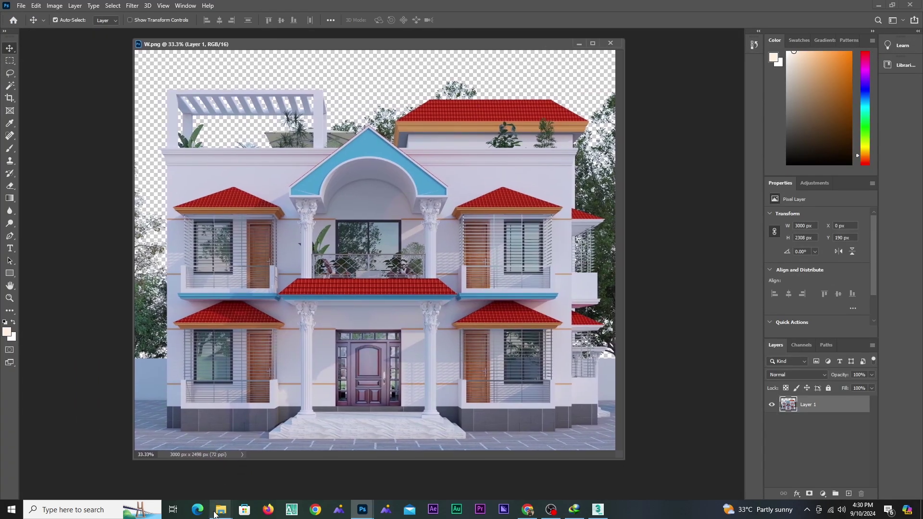
Step: Open BACKGROUND 1.jpg in Photoshop from the sky 121 folder under Shopnoneer Architect on drive D
{"action": "mouse_move", "coordinate": [221, 510]}
{"action": "mouse_move", "coordinate": [259, 478]}
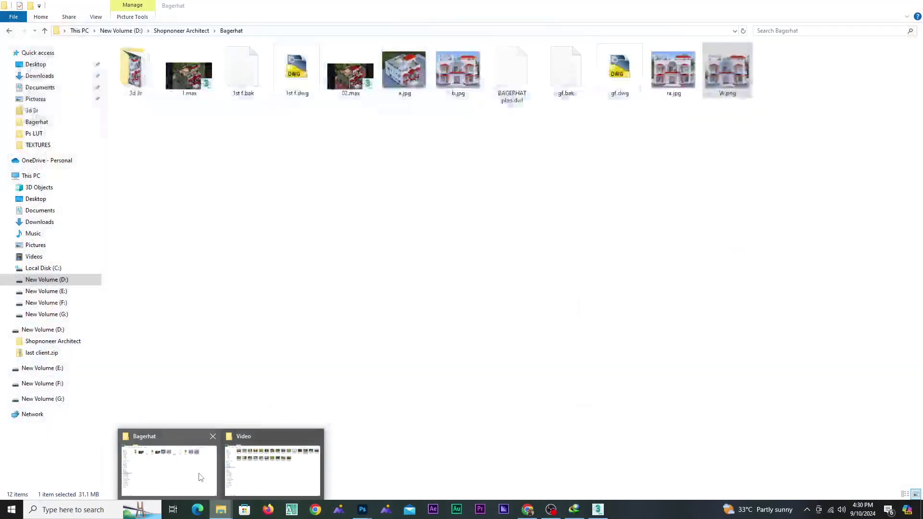
{"action": "left_click", "coordinate": [199, 475]}
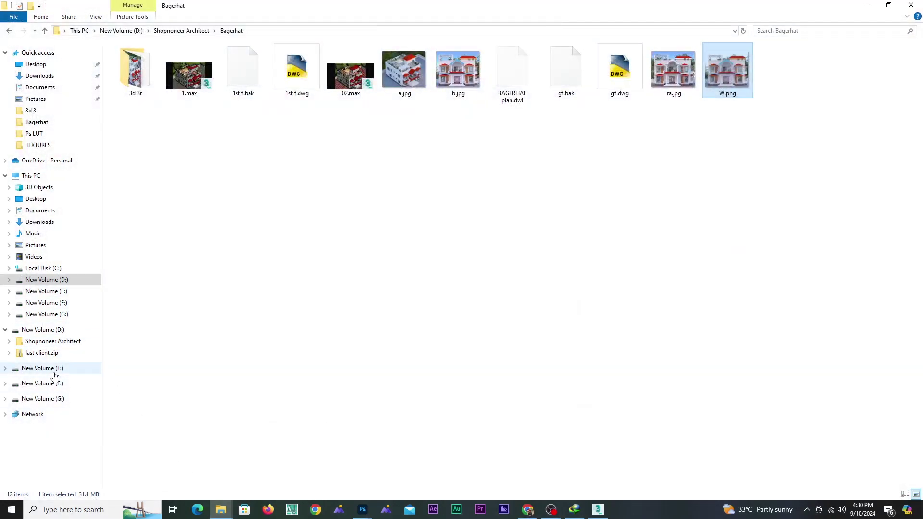
{"action": "left_click", "coordinate": [55, 282]}
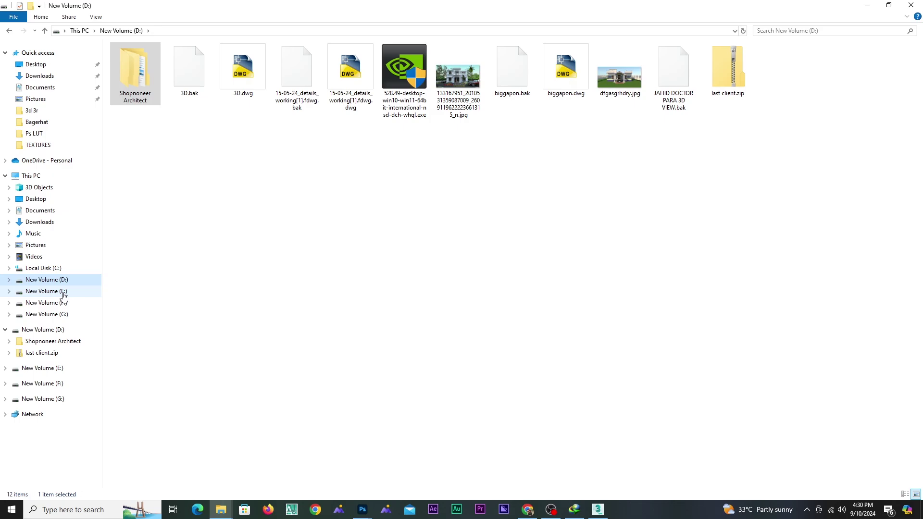
{"action": "double_click", "coordinate": [135, 72]}
{"action": "scroll", "coordinate": [207, 363], "scroll_direction": "down", "scroll_amount": 12}
{"action": "scroll", "coordinate": [208, 362], "scroll_direction": "down", "scroll_amount": 5}
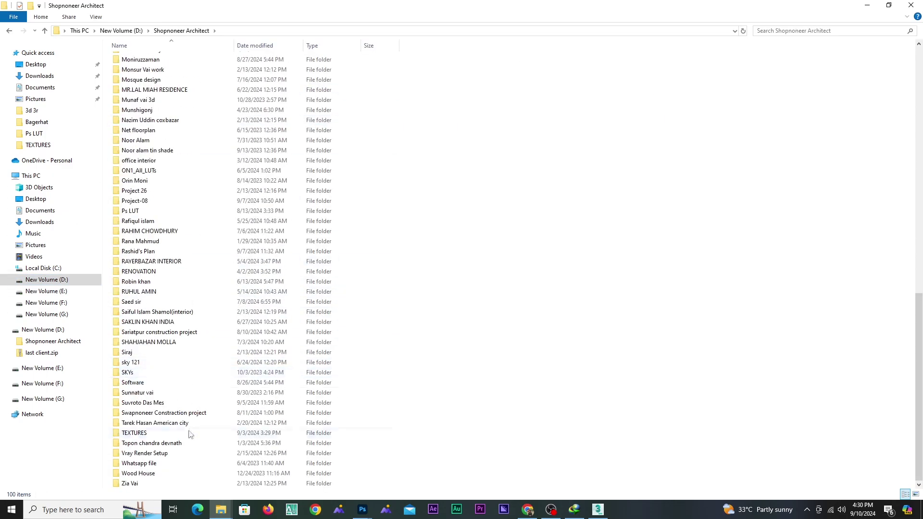
{"action": "double_click", "coordinate": [146, 366]}
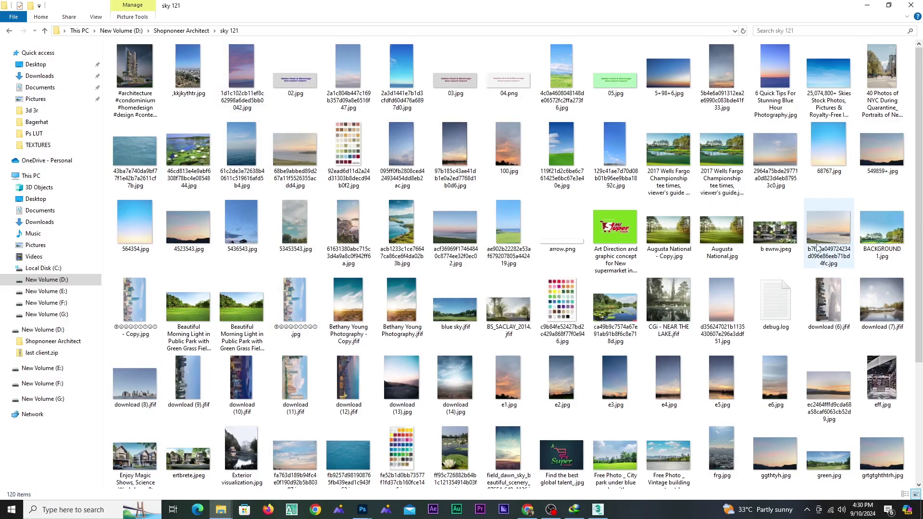
{"action": "left_click_drag", "start_coordinate": [870, 235], "coordinate": [58, 313]}
Step: Copy the background picture into W.png, accepting the different bit depth, and close BACKGROUND 1.jpg
{"action": "left_click_drag", "start_coordinate": [77, 35], "coordinate": [499, 108]}
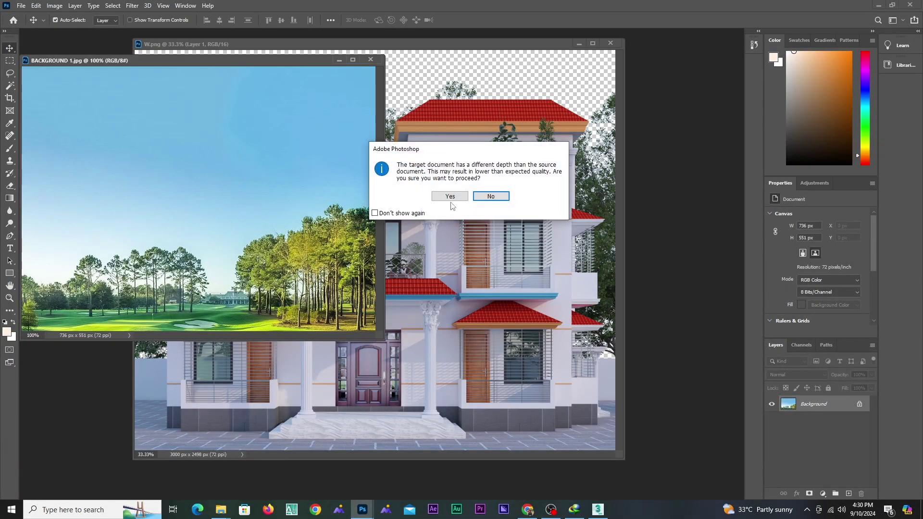
{"action": "left_click", "coordinate": [492, 196]}
{"action": "left_click", "coordinate": [114, 151]}
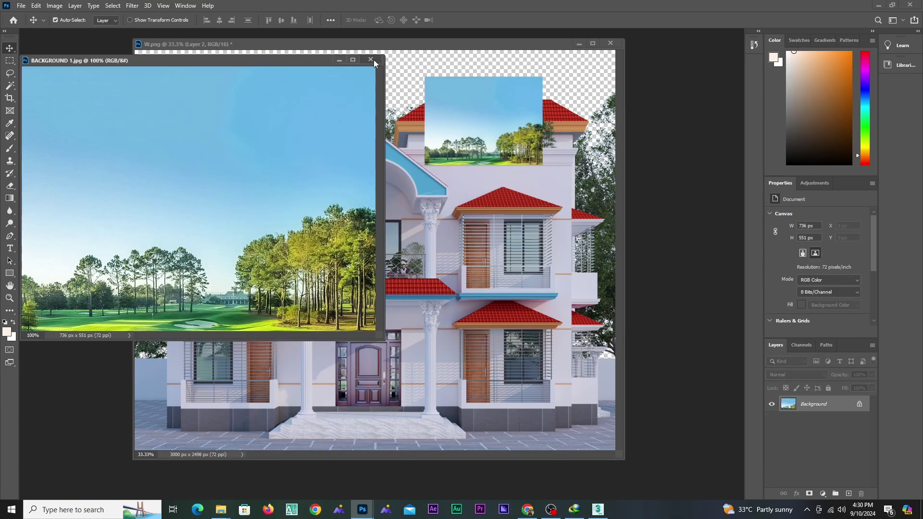
{"action": "left_click", "coordinate": [371, 59]}
Step: Scale the sky picture to about 3196 by 2062 px to cover the area behind the house and place its layer below Layer 1
{"action": "left_click_drag", "start_coordinate": [478, 107], "coordinate": [190, 82]}
{"action": "key", "text": "ctrl+t"}
{"action": "left_click_drag", "start_coordinate": [251, 140], "coordinate": [646, 380]}
{"action": "left_click", "coordinate": [13, 50]}
{"action": "left_click_drag", "start_coordinate": [821, 410], "coordinate": [830, 438]}
Step: Brighten the sky on Layer 2 with Levels, setting the white input level to 238
{"action": "key", "text": "ctrl"}
{"action": "key", "text": "ctrl+l"}
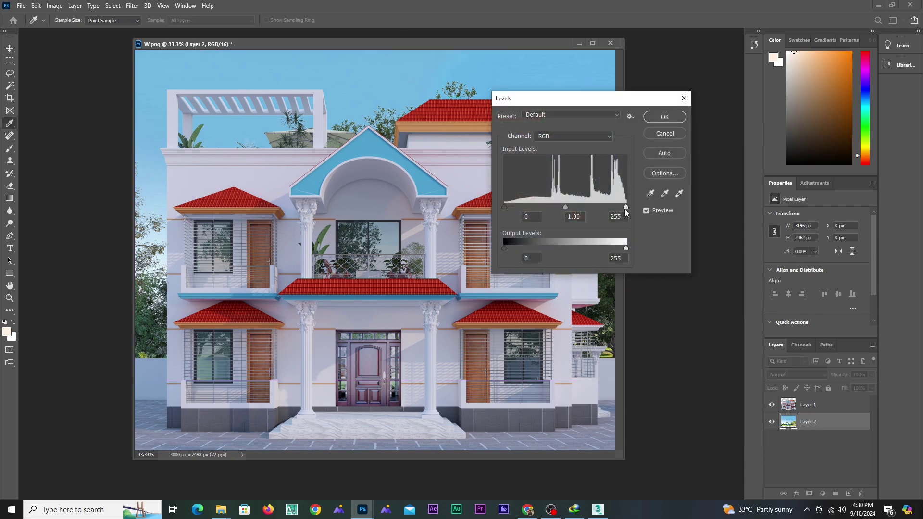
{"action": "left_click_drag", "start_coordinate": [626, 206], "coordinate": [618, 207]}
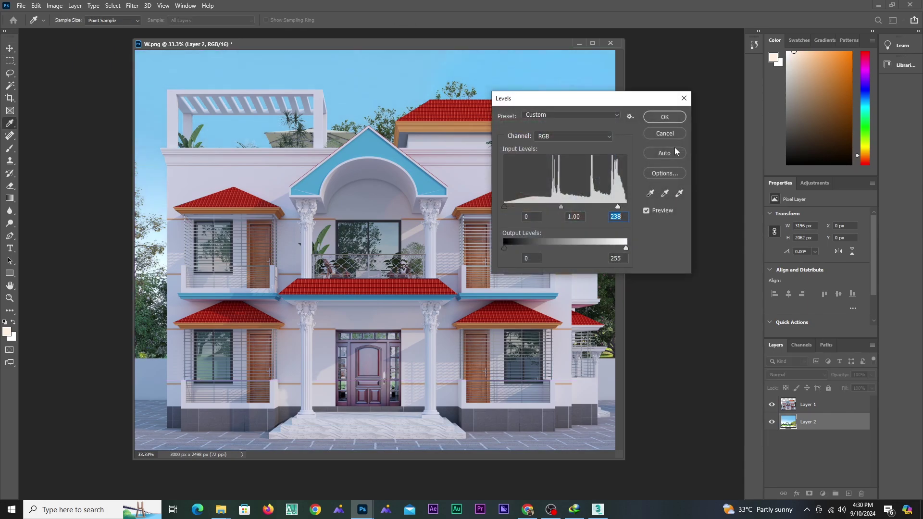
{"action": "left_click", "coordinate": [666, 118]}
Step: Open Layer 1 in the Camera Raw Filter and set exposure +0.35, contrast +14, highlights -1, shadows -8 and whites +4
{"action": "left_click", "coordinate": [466, 313]}
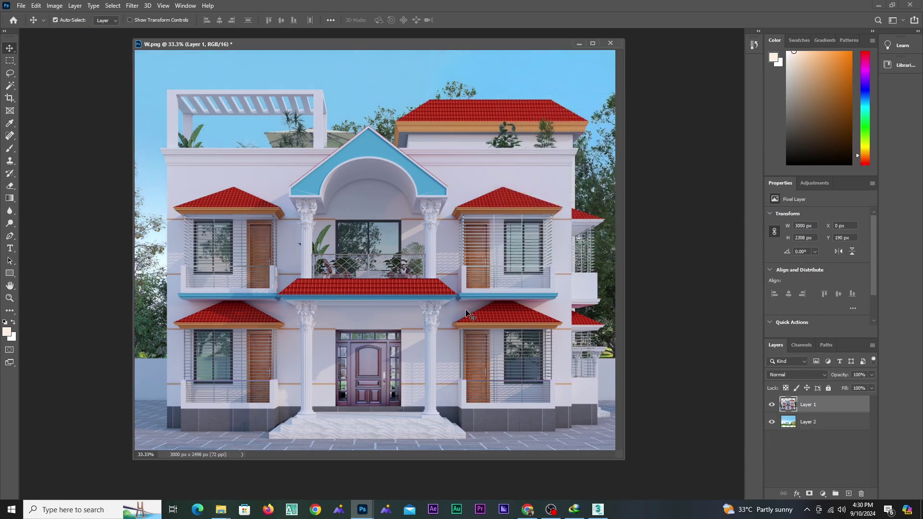
{"action": "key", "text": "ctrl"}
{"action": "key", "text": "ctrl+shift+a"}
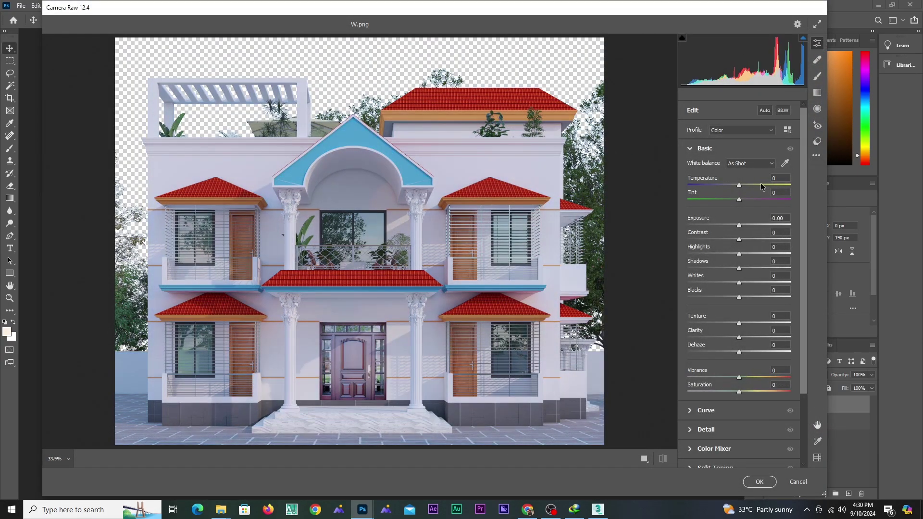
{"action": "left_click_drag", "start_coordinate": [740, 228], "coordinate": [743, 287]}
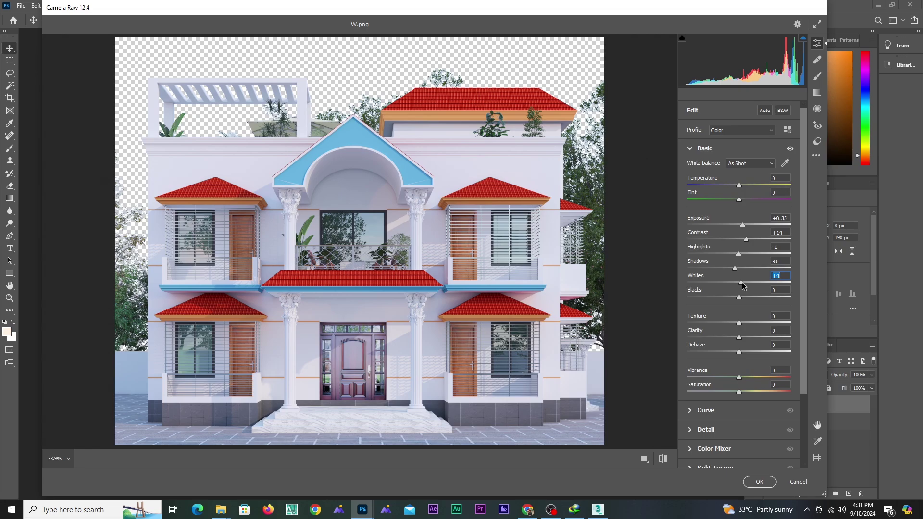
Step: Set blacks to -2, texture +6, clarity +7, dehaze +12 and vibrance +2 in the basic adjustments
{"action": "left_click_drag", "start_coordinate": [739, 298], "coordinate": [738, 304]}
{"action": "left_click_drag", "start_coordinate": [739, 325], "coordinate": [741, 377]}
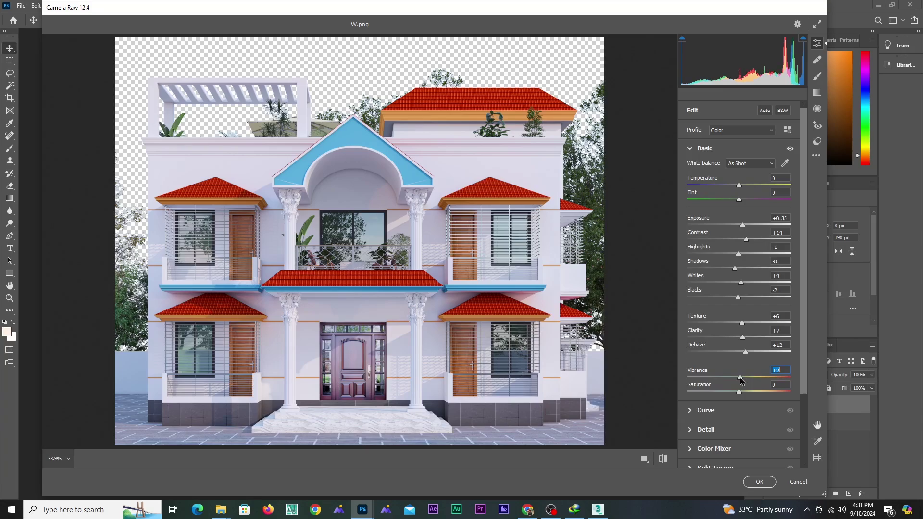
{"action": "left_click", "coordinate": [694, 148]}
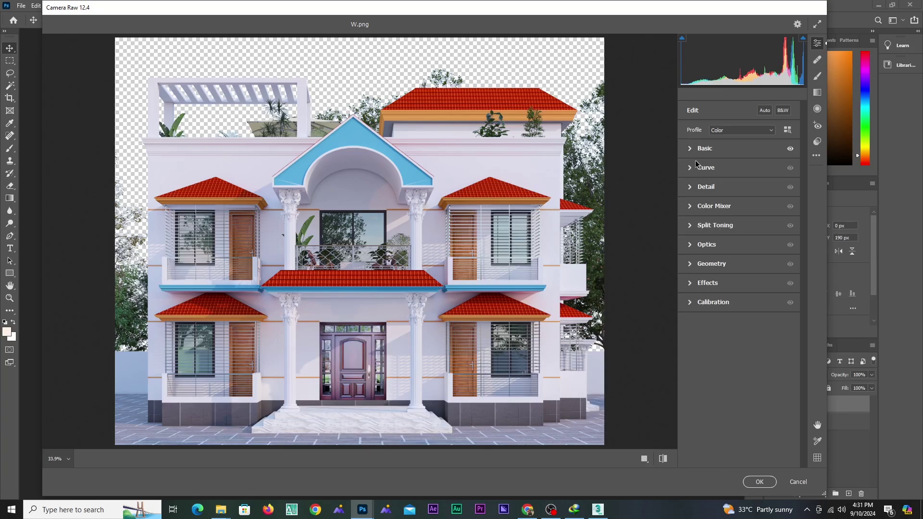
Step: Set sharpening to 18 and noise reduction to 6, and raise the color noise reduction slightly
{"action": "left_click", "coordinate": [690, 188]}
{"action": "left_click_drag", "start_coordinate": [688, 211], "coordinate": [700, 211]}
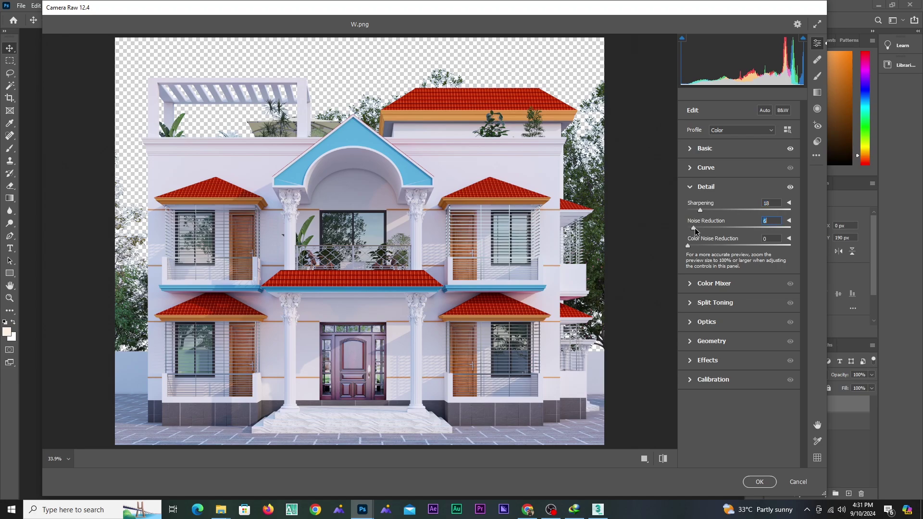
{"action": "left_click_drag", "start_coordinate": [690, 246], "coordinate": [699, 245]}
Step: Examine the Color Mixer, Optics, Geometry and Effects settings of the Camera Raw Filter
{"action": "left_click", "coordinate": [691, 283]}
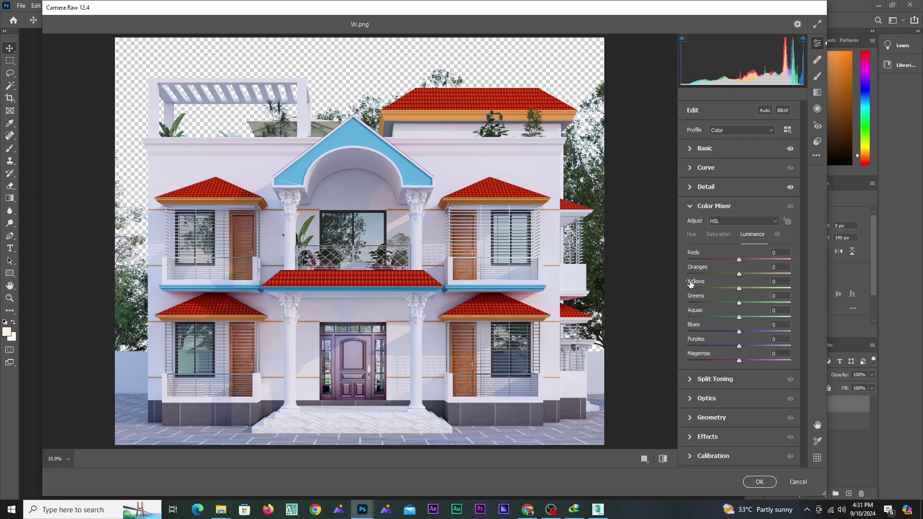
{"action": "left_click", "coordinate": [689, 208]}
{"action": "left_click", "coordinate": [691, 245]}
{"action": "left_click", "coordinate": [691, 245]}
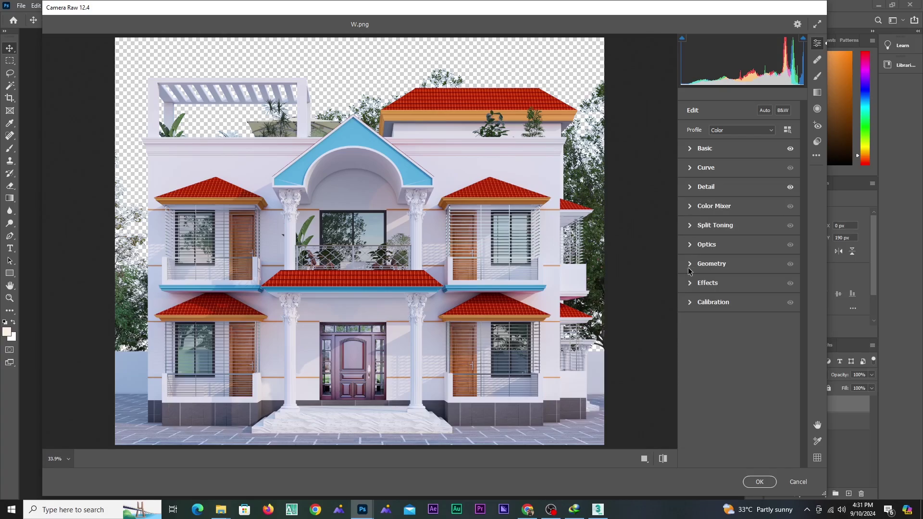
{"action": "left_click", "coordinate": [690, 266]}
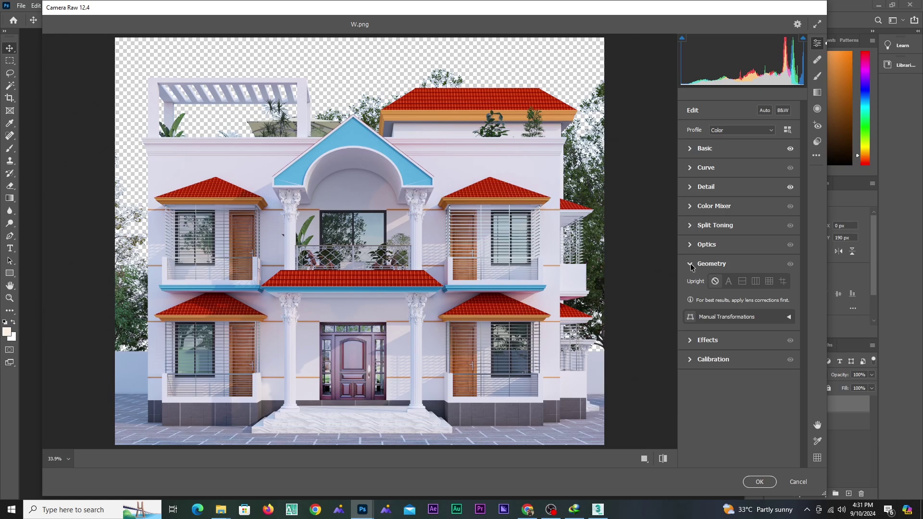
{"action": "left_click", "coordinate": [691, 265]}
{"action": "left_click", "coordinate": [692, 286]}
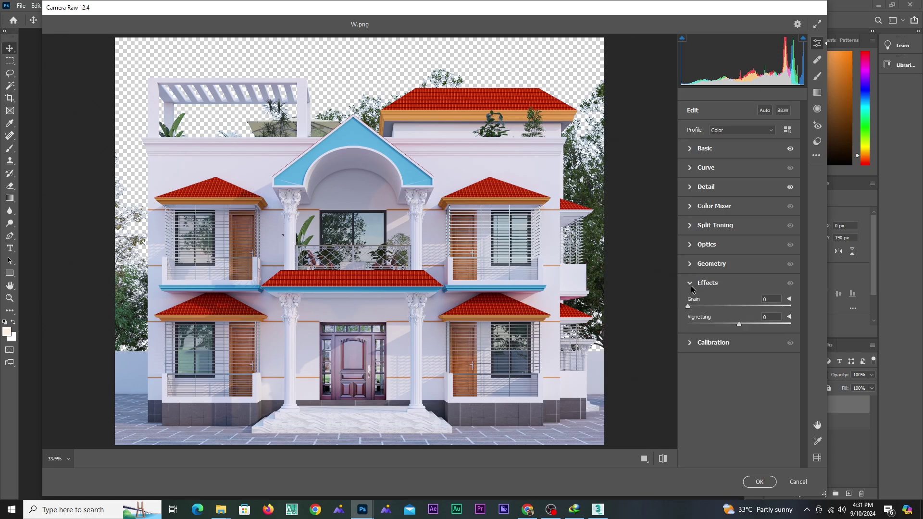
{"action": "left_click", "coordinate": [692, 286]}
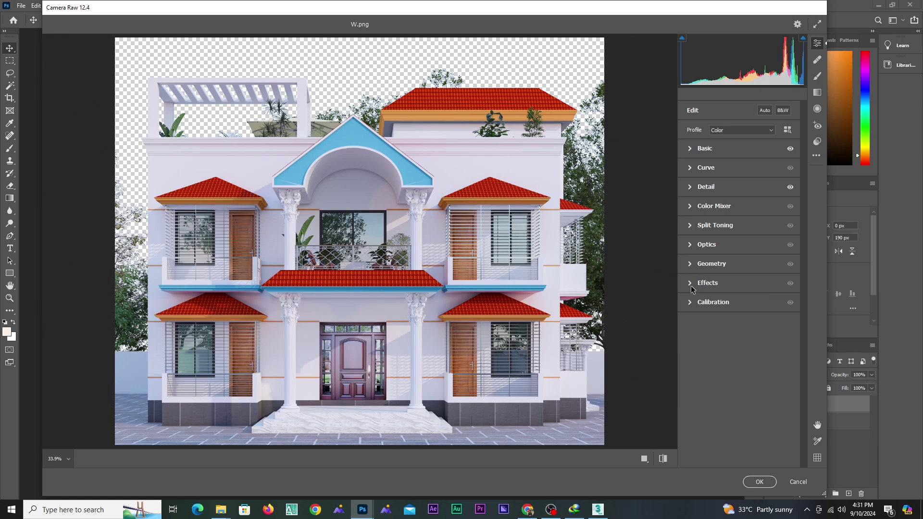
Step: Compare the adjusted house with its default settings and apply the Camera Raw adjustments
{"action": "left_click", "coordinate": [665, 460]}
{"action": "left_click", "coordinate": [666, 460]}
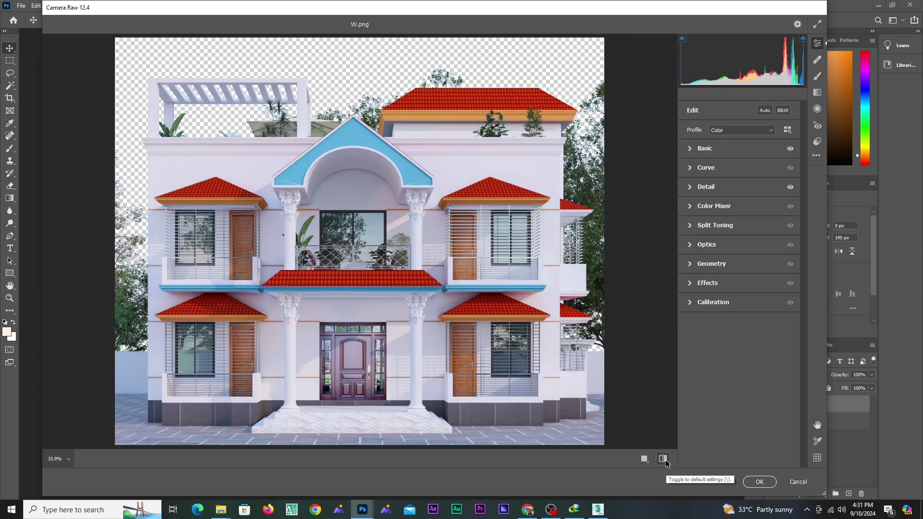
{"action": "left_click", "coordinate": [663, 459]}
{"action": "left_click", "coordinate": [663, 459]}
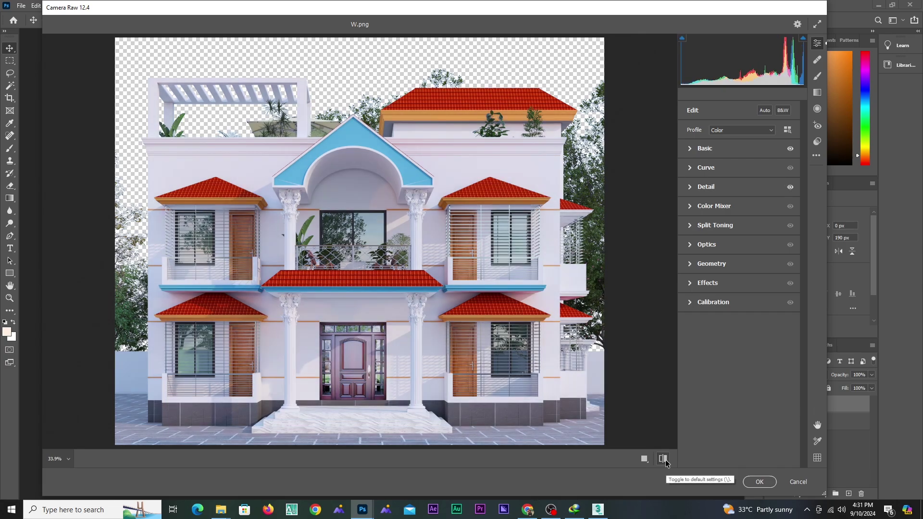
{"action": "left_click", "coordinate": [759, 482]}
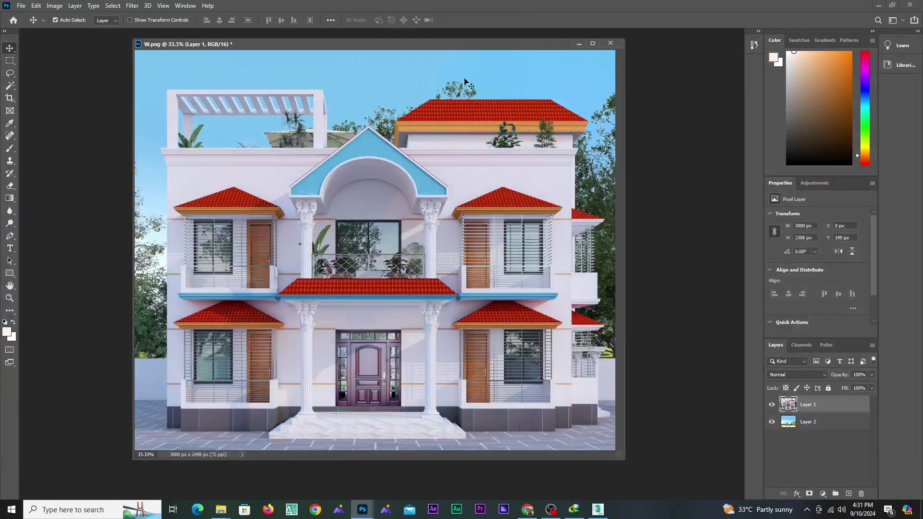
Step: Remove the white diagonal streak from the blue arch panel above the left column with the Clone Stamp, sampling the nearby blue and undoing bad strokes
{"action": "left_click_drag", "start_coordinate": [454, 46], "coordinate": [498, 47]}
{"action": "left_click", "coordinate": [9, 298]}
{"action": "left_click_drag", "start_coordinate": [355, 189], "coordinate": [365, 182]}
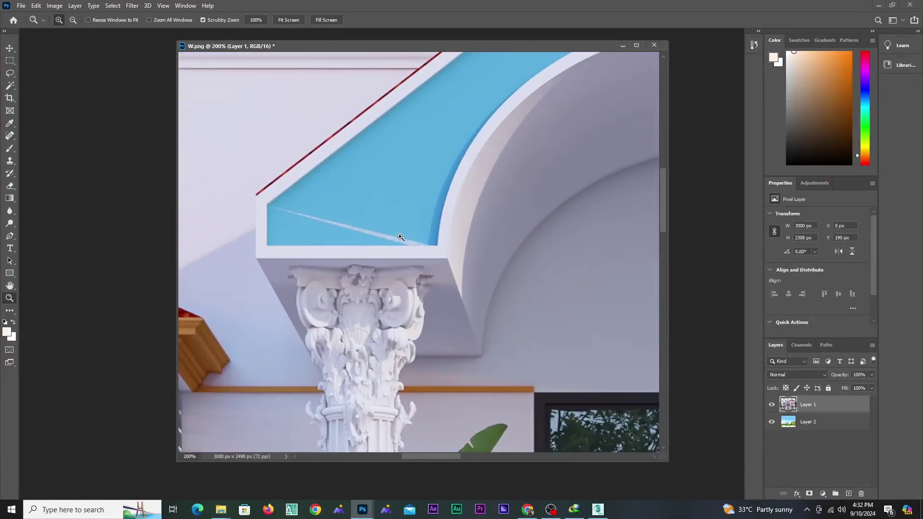
{"action": "left_click", "coordinate": [9, 162]}
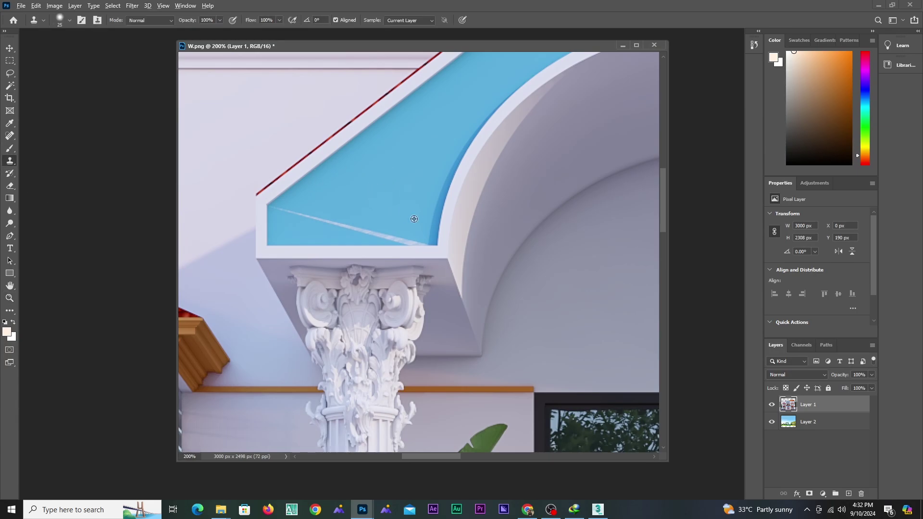
{"action": "left_click", "coordinate": [422, 233], "text": "alt"}
{"action": "left_click_drag", "start_coordinate": [408, 239], "coordinate": [387, 236]}
{"action": "key", "text": "ctrl+z"}
{"action": "mouse_move", "coordinate": [409, 234]}
{"action": "left_mouse_down"}
{"action": "mouse_move", "coordinate": [361, 234]}
{"action": "mouse_move", "coordinate": [354, 223]}
{"action": "mouse_move", "coordinate": [305, 218]}
{"action": "mouse_move", "coordinate": [278, 202]}
{"action": "mouse_move", "coordinate": [314, 222]}
{"action": "mouse_move", "coordinate": [303, 226]}
{"action": "mouse_move", "coordinate": [282, 214]}
{"action": "mouse_move", "coordinate": [411, 234]}
{"action": "left_mouse_up"}
{"action": "left_click", "coordinate": [378, 225], "text": "alt"}
{"action": "left_click", "coordinate": [336, 206], "text": "alt"}
{"action": "key", "text": "ctrl+z"}
{"action": "left_click", "coordinate": [424, 233], "text": "alt"}
{"action": "mouse_move", "coordinate": [422, 235]}
{"action": "left_mouse_down"}
{"action": "mouse_move", "coordinate": [413, 237]}
{"action": "mouse_move", "coordinate": [424, 232]}
{"action": "left_mouse_up"}
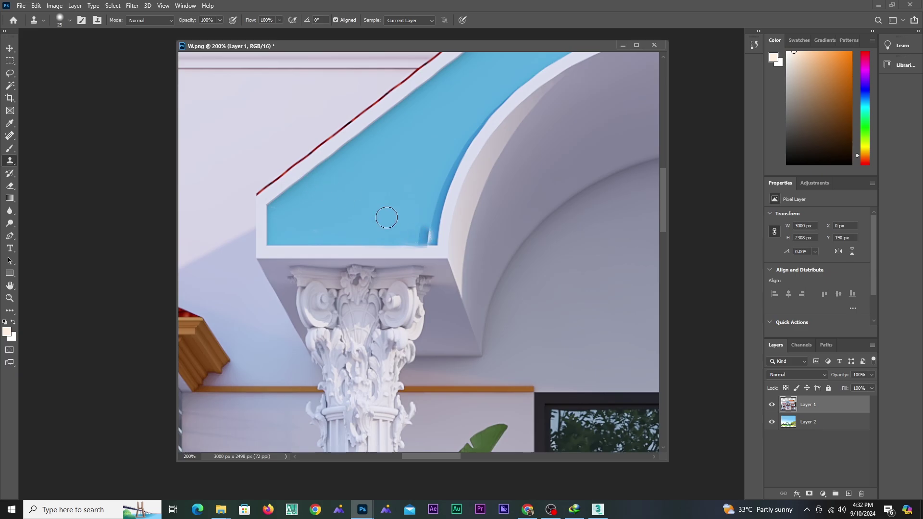
{"action": "key", "text": "ctrl+z"}
Step: Clone nearby blue over the white streak on the arch panel above the right column, undoing bad strokes
{"action": "scroll", "coordinate": [404, 194], "scroll_direction": "down", "scroll_amount": 1}
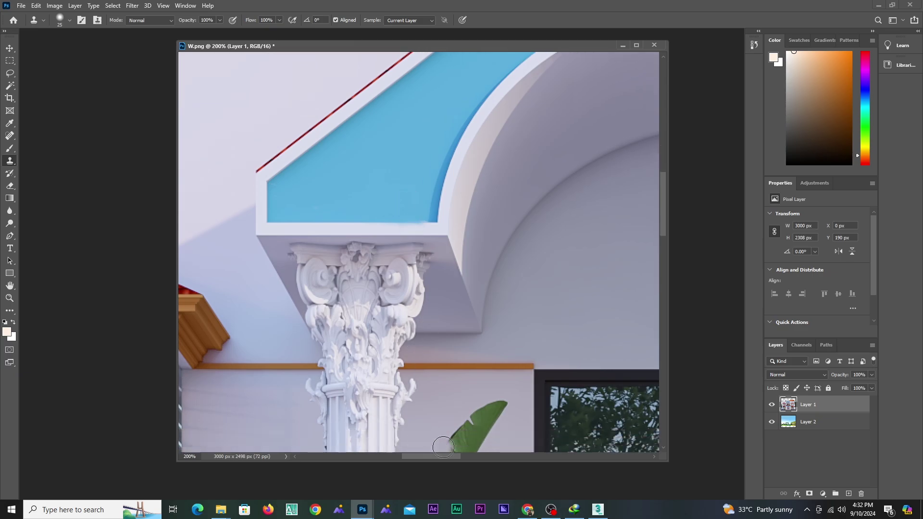
{"action": "left_click_drag", "start_coordinate": [440, 454], "coordinate": [523, 454]}
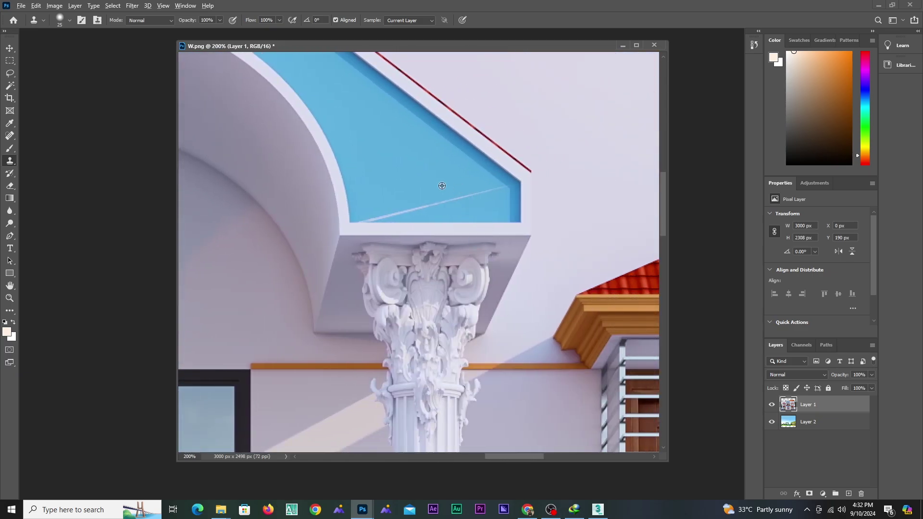
{"action": "left_click", "coordinate": [360, 207], "text": "alt"}
{"action": "left_click_drag", "start_coordinate": [373, 213], "coordinate": [488, 190]}
{"action": "key", "text": "ctrl+z"}
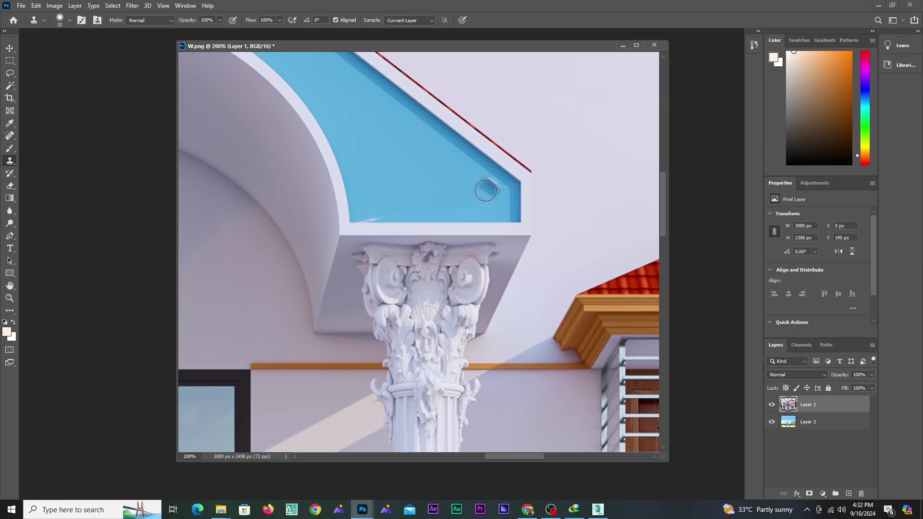
{"action": "key", "text": "ctrl+z"}
{"action": "left_click", "coordinate": [487, 180], "text": "alt"}
{"action": "left_click_drag", "start_coordinate": [494, 187], "coordinate": [467, 197]}
{"action": "left_click", "coordinate": [371, 208], "text": "alt"}
{"action": "left_click", "coordinate": [373, 214]}
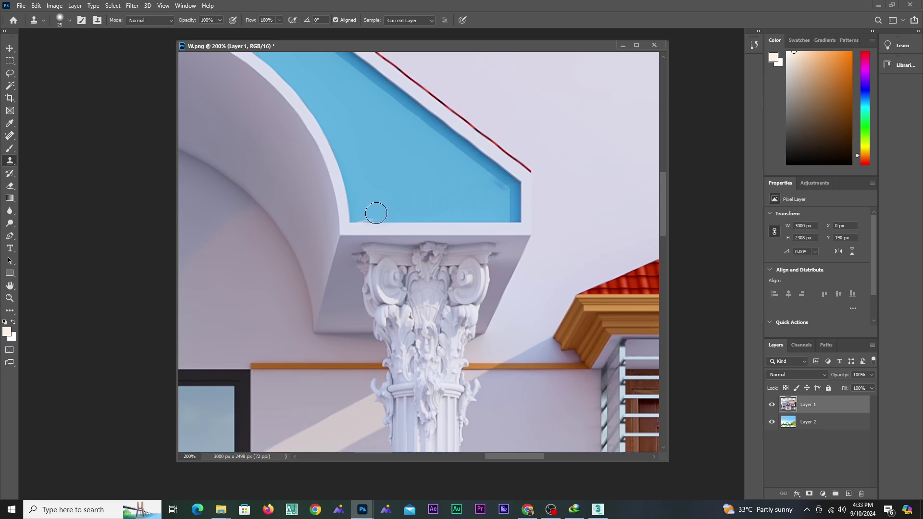
Step: Clone blue over the remaining pale spot along the lower inner edge of the arch panel above the right column
{"action": "left_click_drag", "start_coordinate": [373, 213], "coordinate": [367, 213]}
{"action": "left_click", "coordinate": [9, 48]}
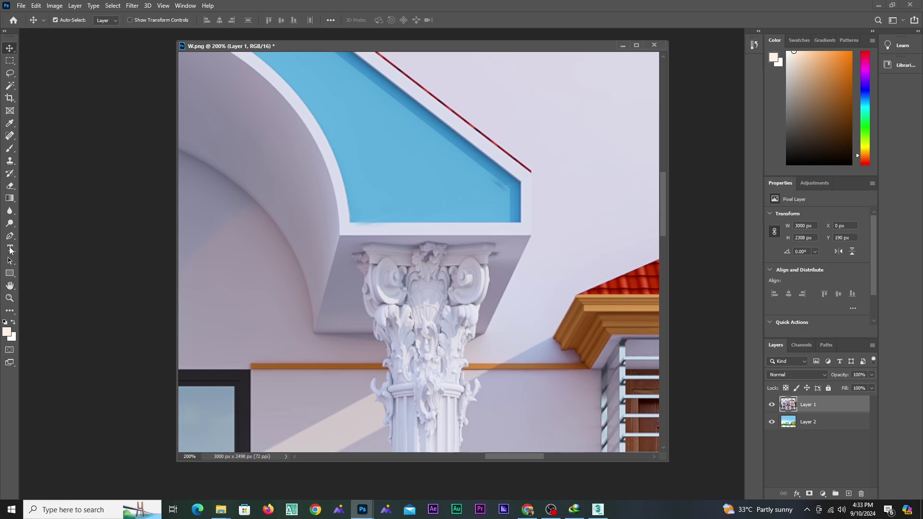
{"action": "left_click", "coordinate": [10, 299]}
{"action": "left_click", "coordinate": [473, 234], "text": "alt"}
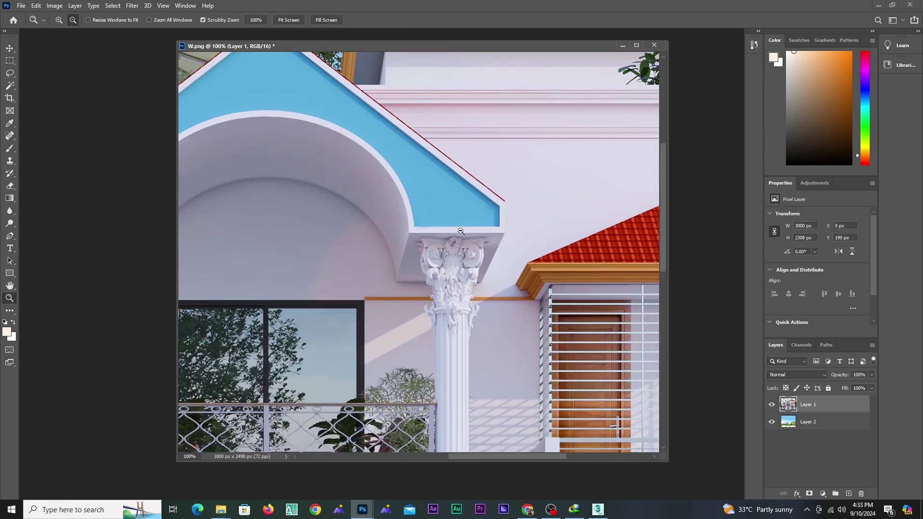
{"action": "left_click", "coordinate": [474, 233], "text": "alt"}
{"action": "left_click", "coordinate": [366, 223], "text": "alt"}
{"action": "left_click", "coordinate": [366, 223], "text": "alt"}
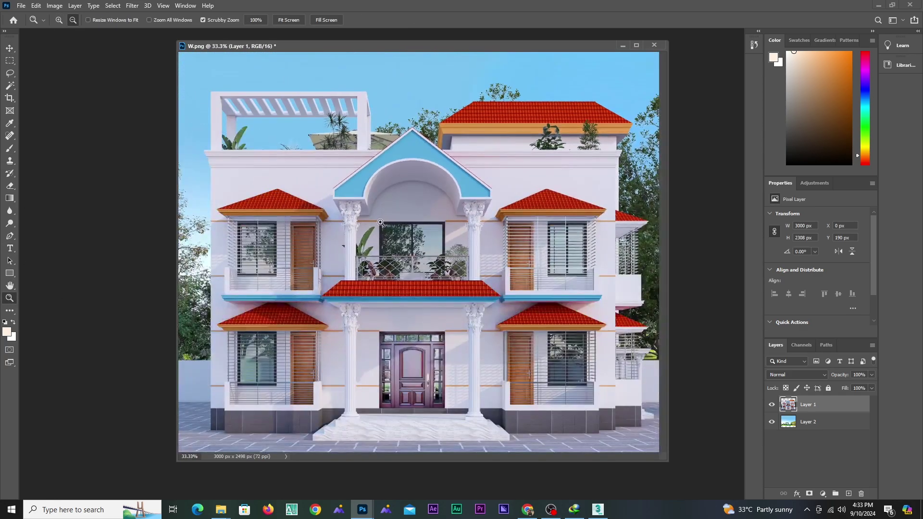
{"action": "left_click", "coordinate": [9, 48]}
Step: Save the image as W.jpg in JPEG format in the Bagerhat folder, with quality 8 (High) and progressive encoding in 3 scans
{"action": "left_click", "coordinate": [21, 5]}
{"action": "left_click", "coordinate": [46, 123]}
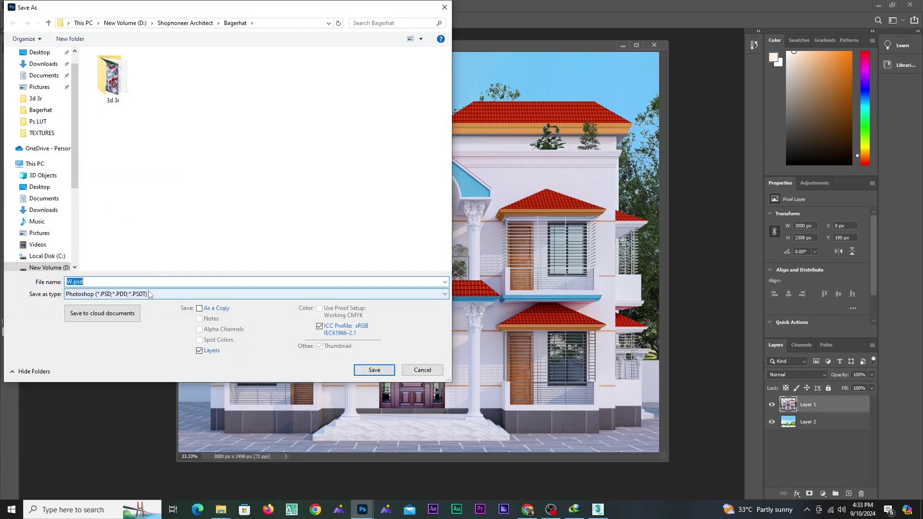
{"action": "left_click", "coordinate": [150, 295]}
{"action": "left_click", "coordinate": [92, 339]}
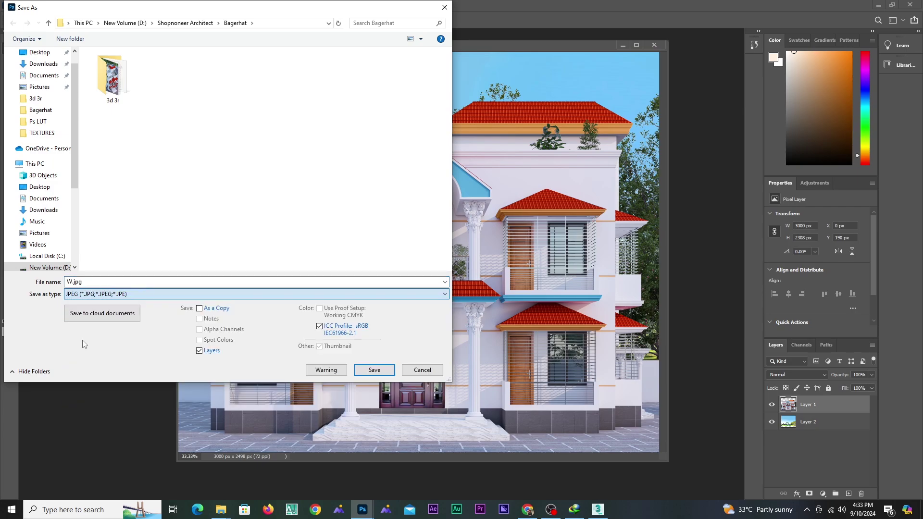
{"action": "left_click", "coordinate": [374, 370]}
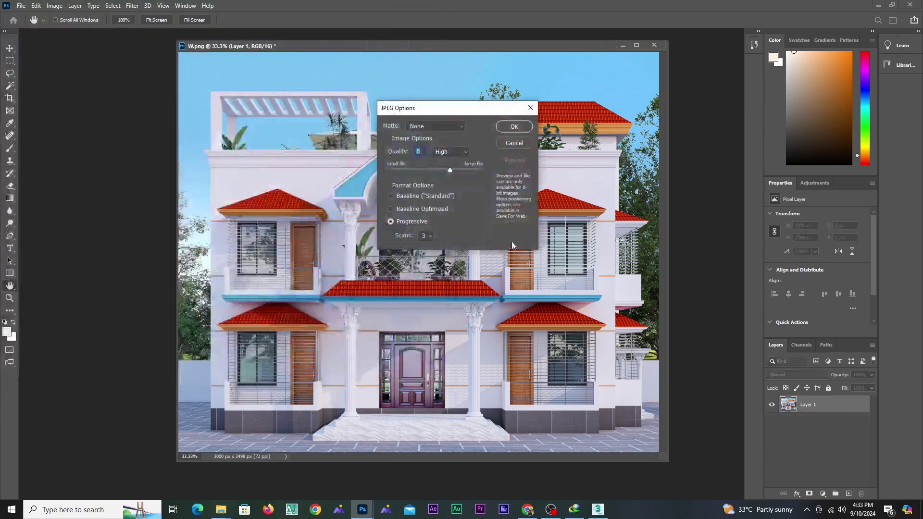
{"action": "left_click", "coordinate": [514, 126]}
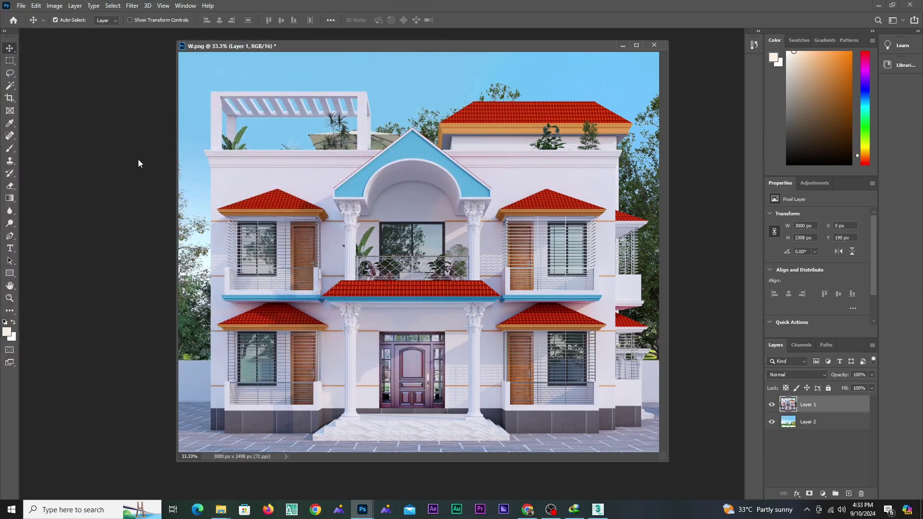